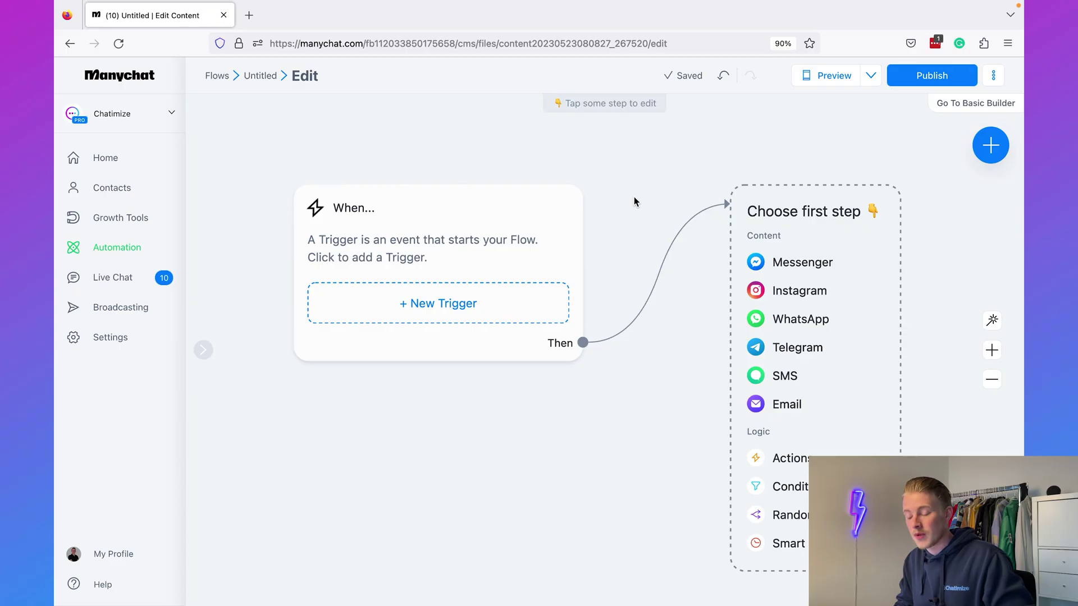
Add the Instagram trigger "User comments on your Post or Reel" to the flow.
{"action": "left_click", "coordinate": [475, 300]}
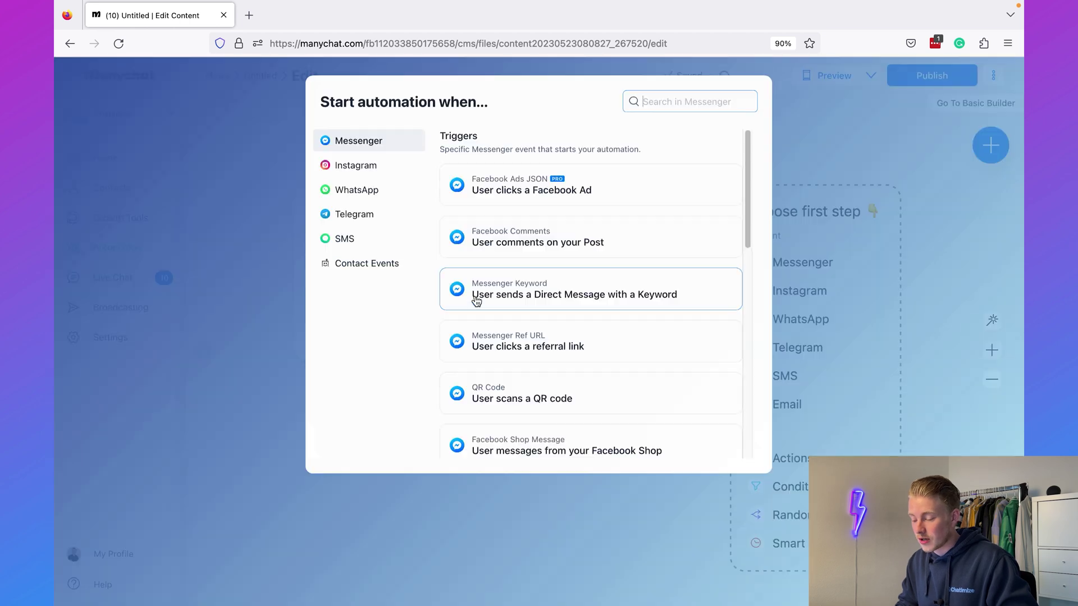
{"action": "left_click", "coordinate": [355, 168]}
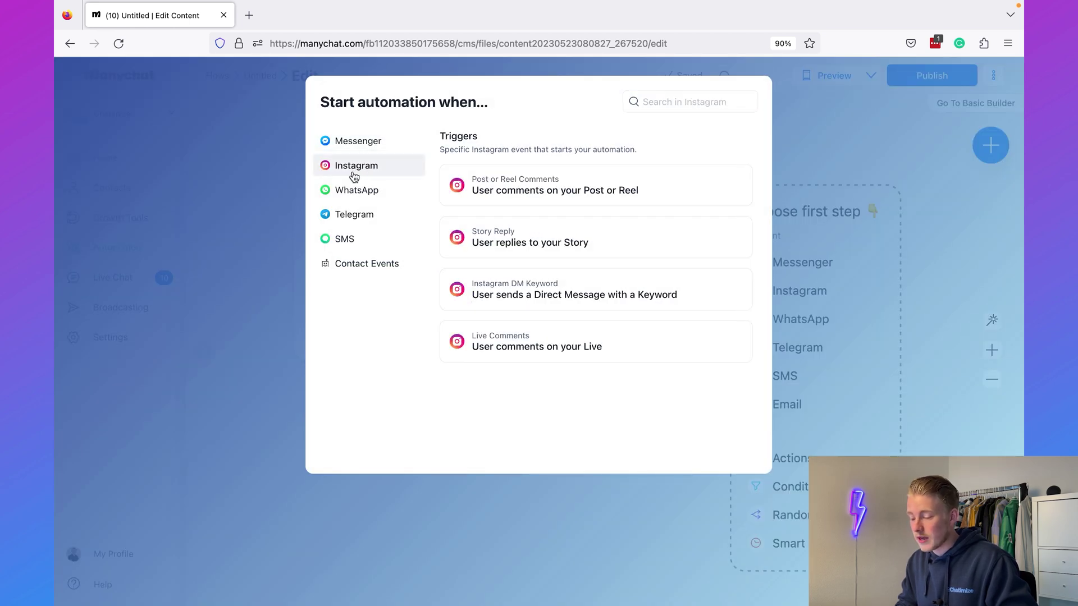
{"action": "left_click", "coordinate": [523, 191]}
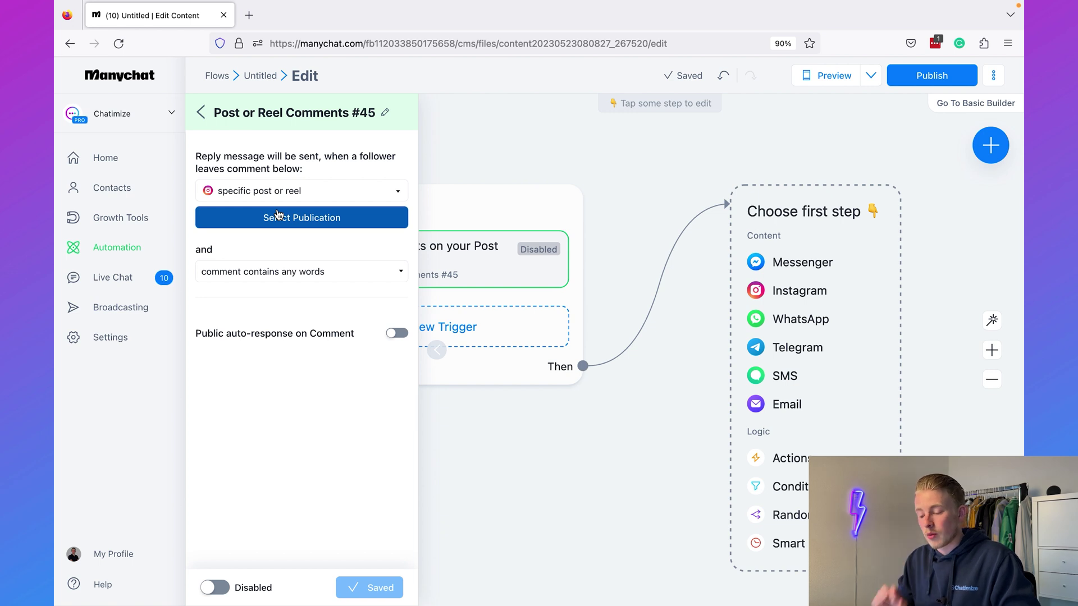
Set the comment trigger to respond to comments on any post or reel.
{"action": "left_click", "coordinate": [281, 194]}
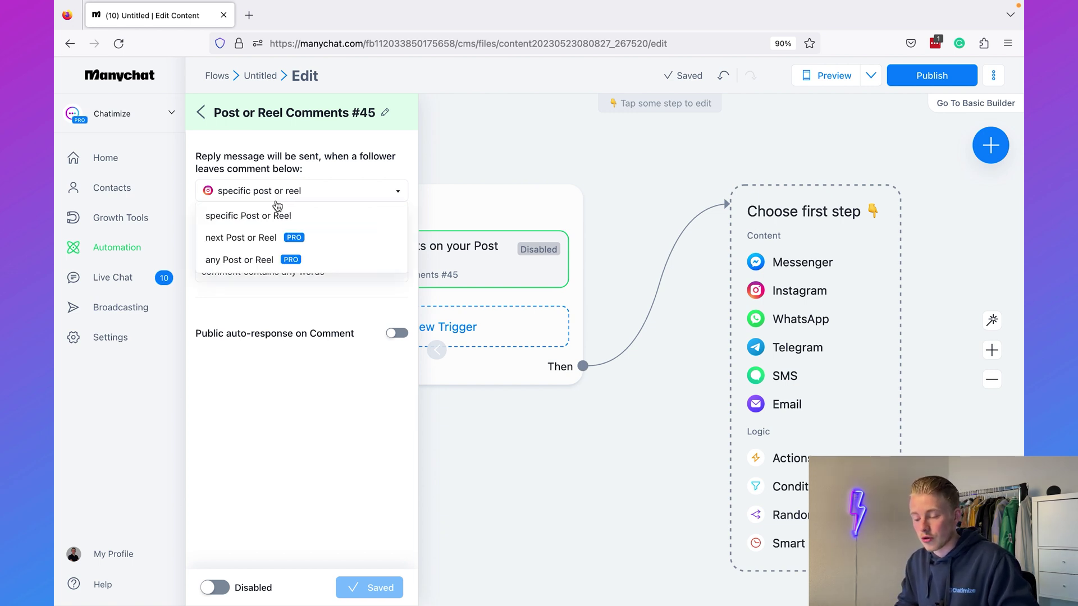
{"action": "left_click", "coordinate": [322, 152]}
{"action": "left_click", "coordinate": [319, 198]}
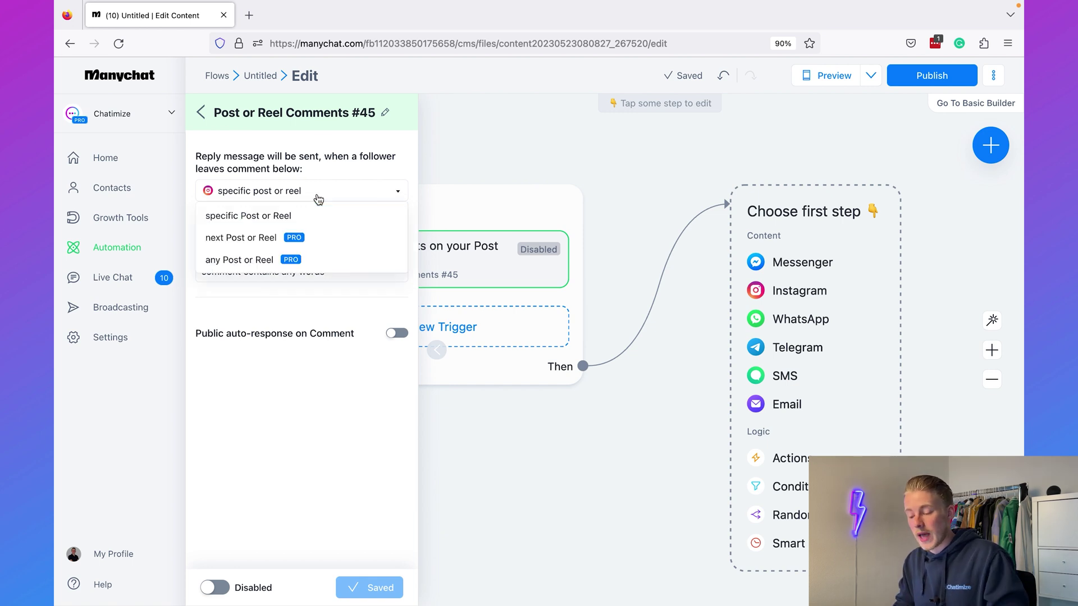
{"action": "left_click", "coordinate": [264, 259]}
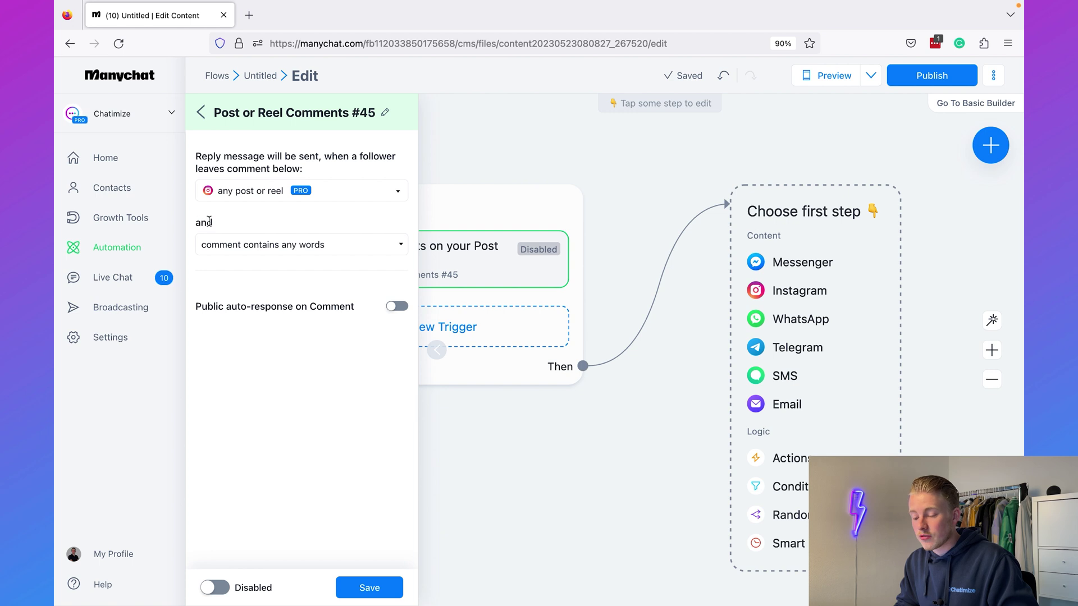
{"action": "left_click_drag", "start_coordinate": [197, 225], "coordinate": [262, 224]}
{"action": "left_click", "coordinate": [262, 225]}
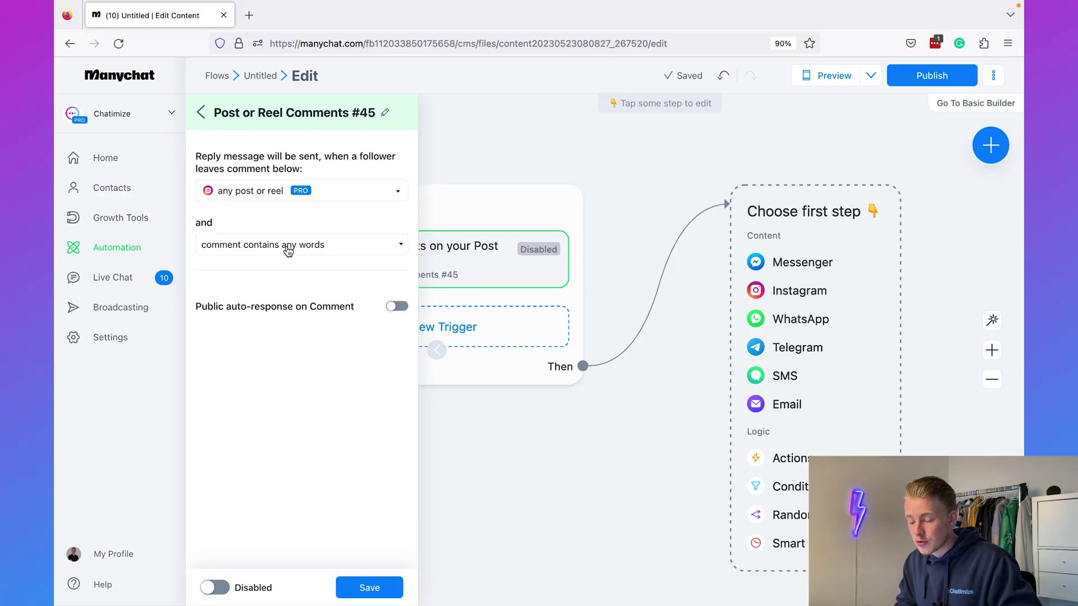
Restrict the trigger to comments containing specific words and add GAIN1 as an included keyword.
{"action": "left_click", "coordinate": [288, 251]}
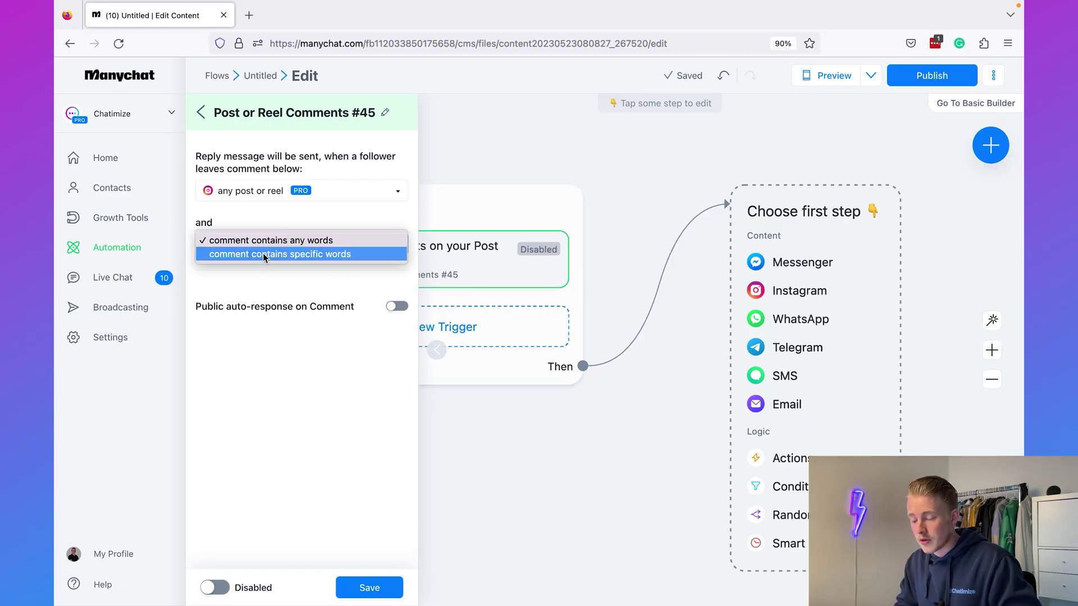
{"action": "left_click", "coordinate": [263, 254]}
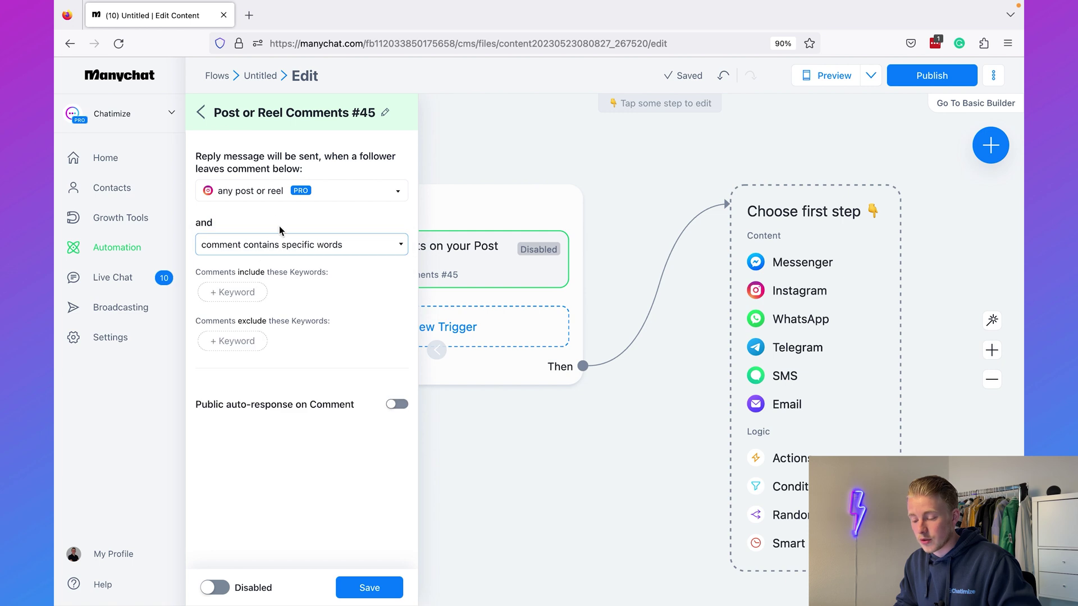
{"action": "left_click", "coordinate": [238, 292]}
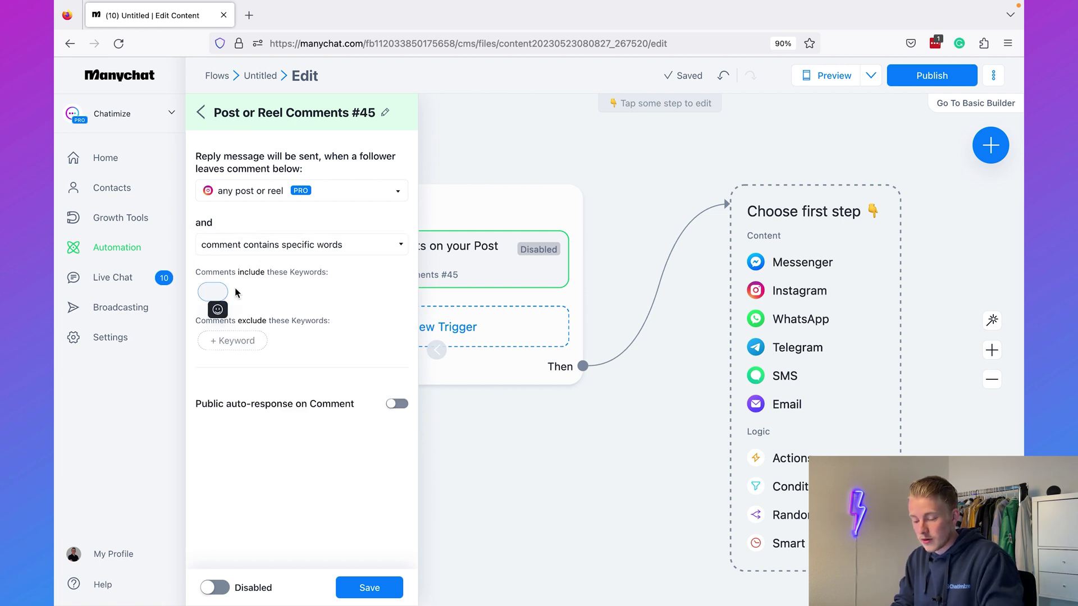
{"action": "type", "text": "GAIN1"}
{"action": "key", "text": "Return"}
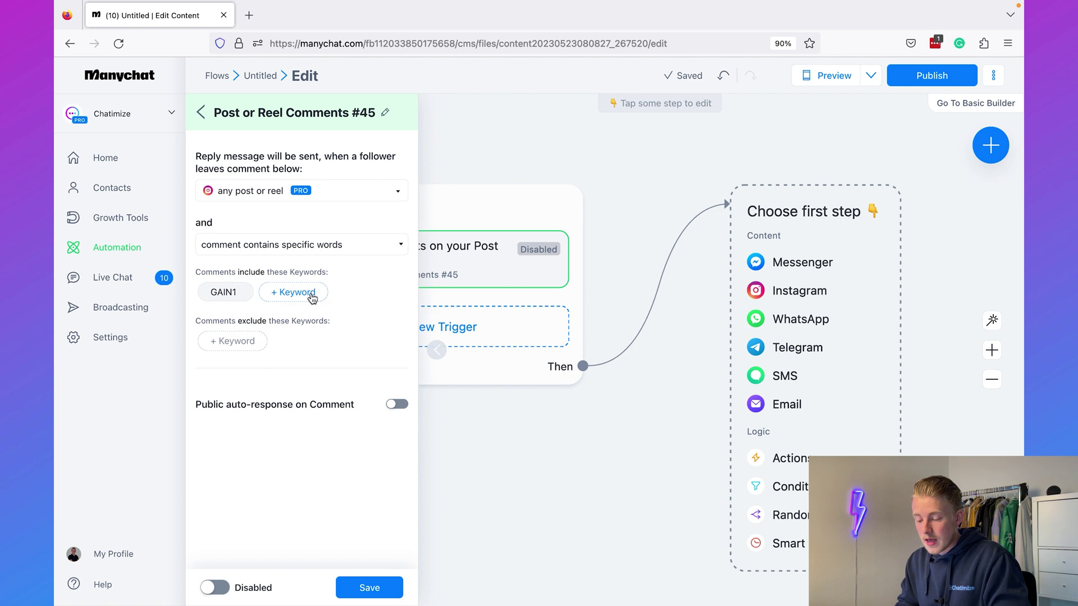
Add "GAIN 1", written with a space, as a second included keyword.
{"action": "left_click", "coordinate": [291, 296]}
{"action": "type", "text": "gain"}
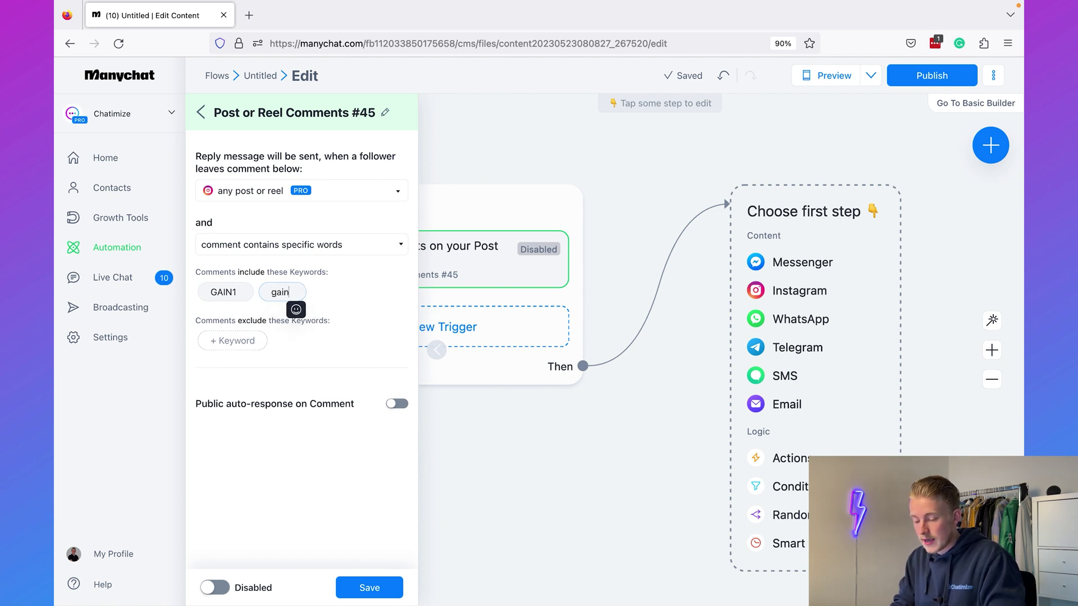
{"action": "key", "text": "BackSpace"}
{"action": "key", "text": "BackSpace"}
{"action": "key", "text": "BackSpace"}
{"action": "key", "text": "BackSpace"}
{"action": "type", "text": "GAIN1"}
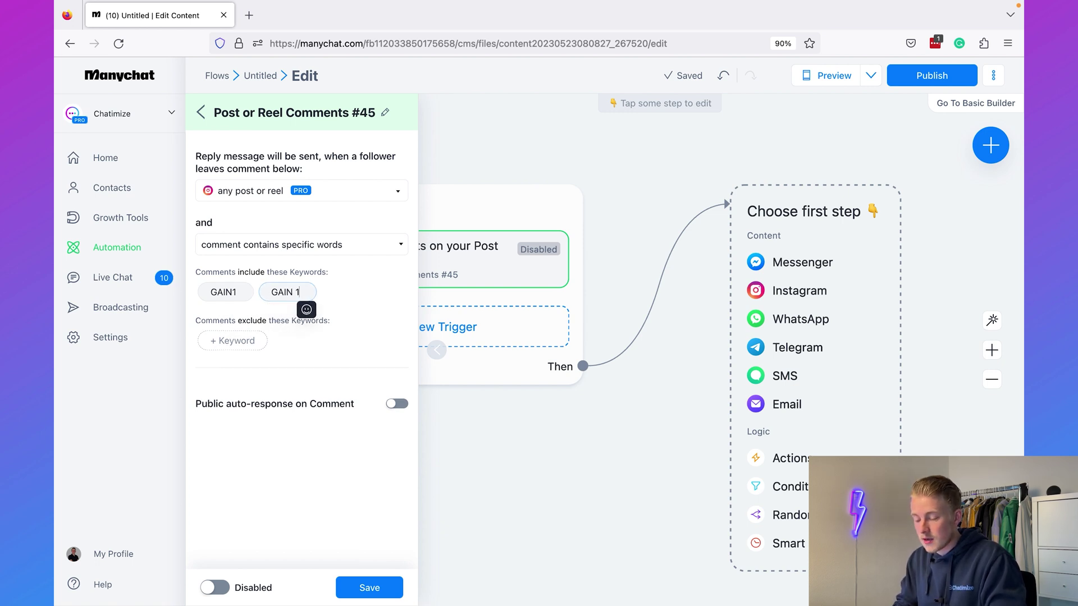
{"action": "key", "text": "Return"}
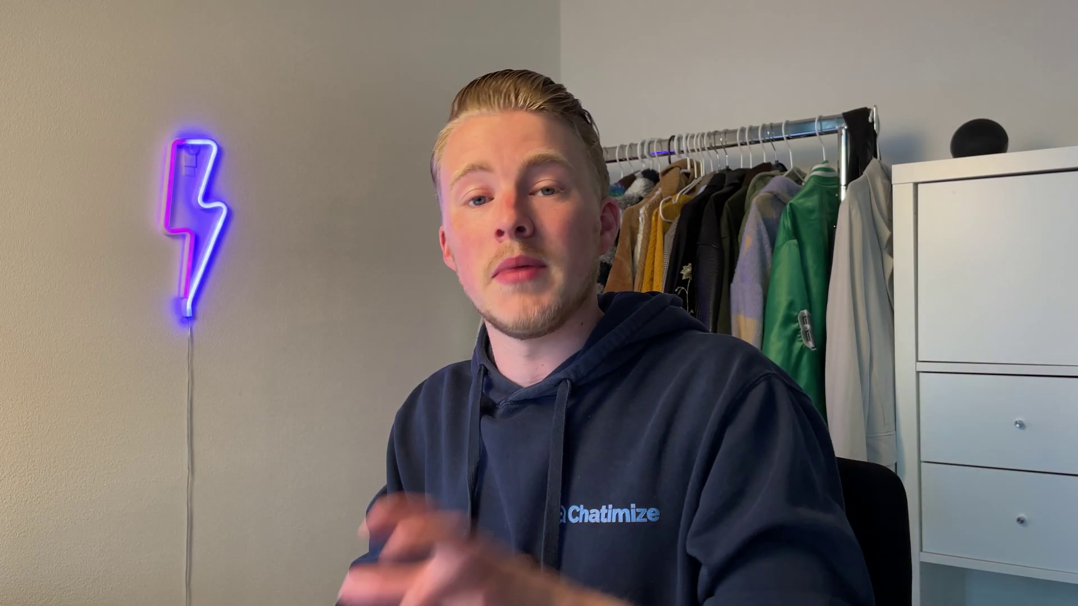
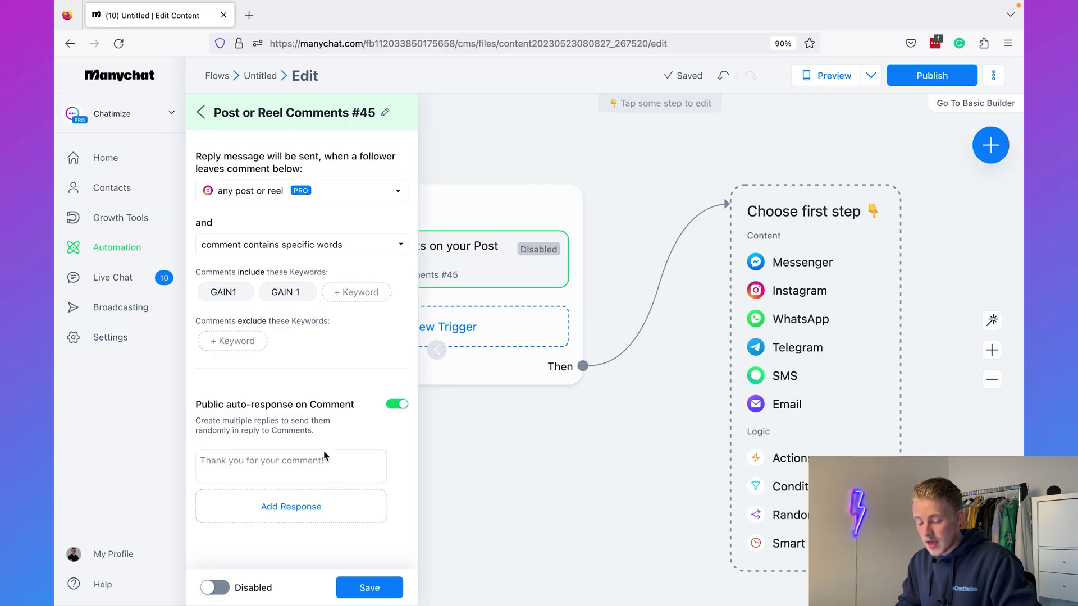
Write "Just sent you a DM!" as the first public auto-response to comments.
{"action": "left_click", "coordinate": [323, 458]}
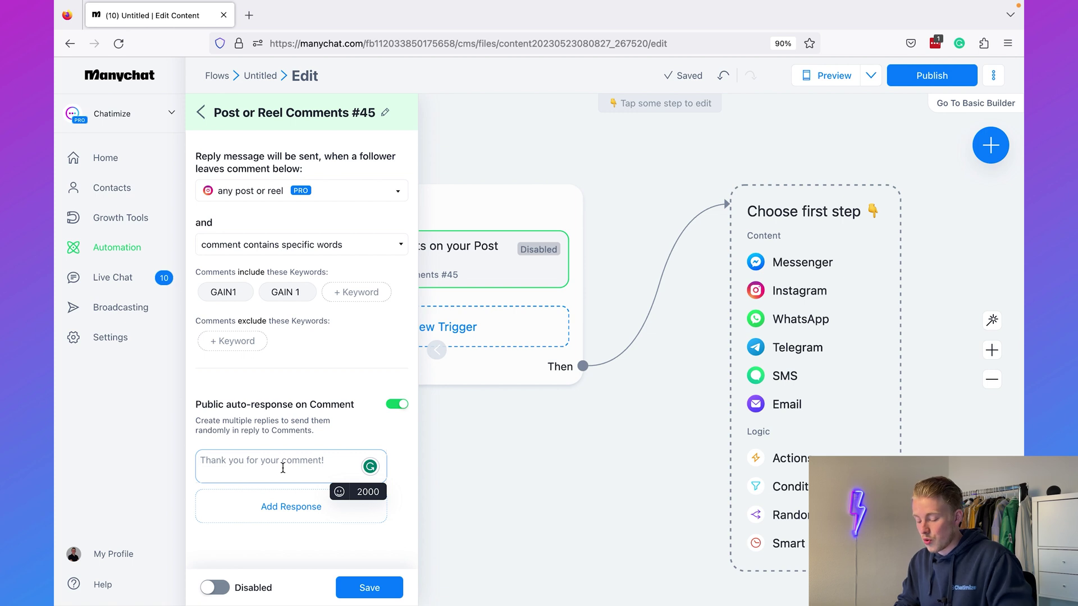
{"action": "type", "text": "JUST SENT"}
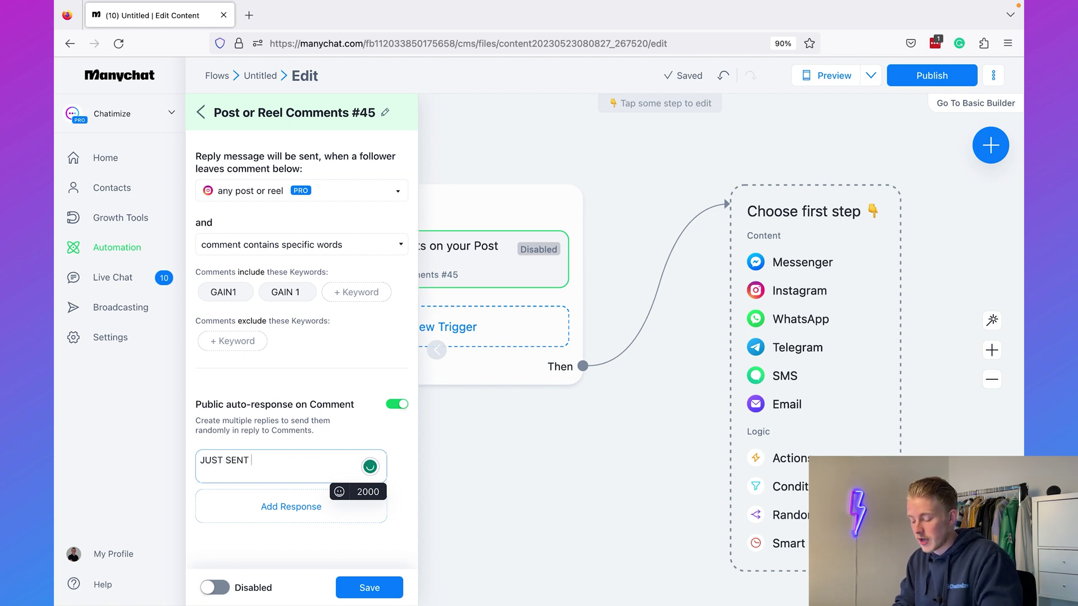
{"action": "type", "text": " YOU A D"}
{"action": "key", "text": "super+a"}
{"action": "key", "text": "BackSpace"}
{"action": "type", "text": "JU"}
{"action": "key", "text": "BackSpace"}
{"action": "key", "text": "BackSpace"}
{"action": "type", "text": "Just sent you a DM!"}
Add the auto-responses "The discount code is in your inbox!" and "Check your inbox!", and save the trigger.
{"action": "left_click", "coordinate": [281, 507]}
{"action": "type", "text": "The "}
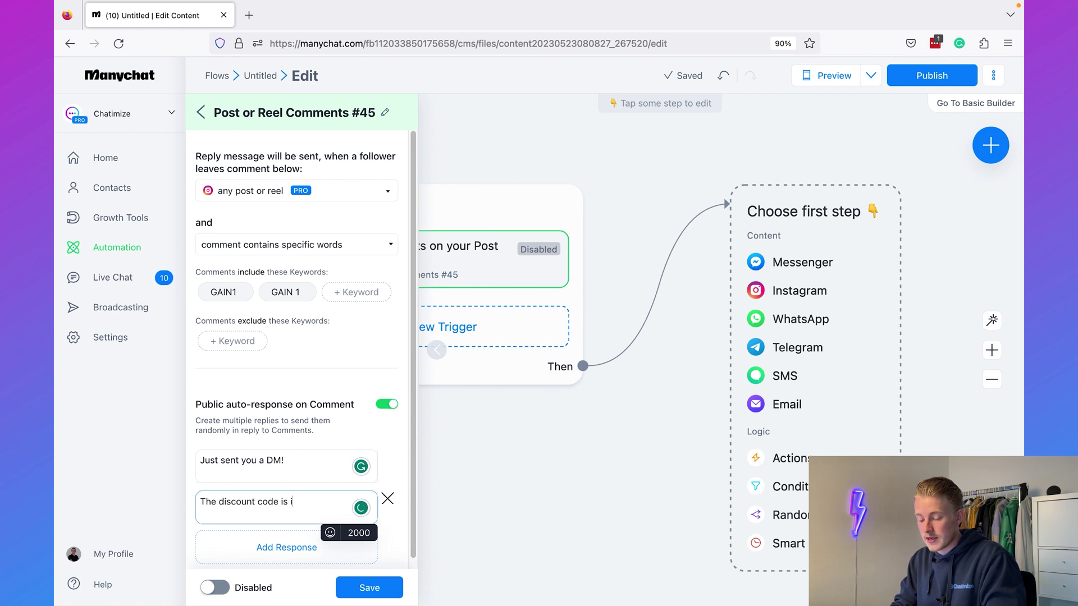
{"action": "type", "text": "discount code is in your inbox!"}
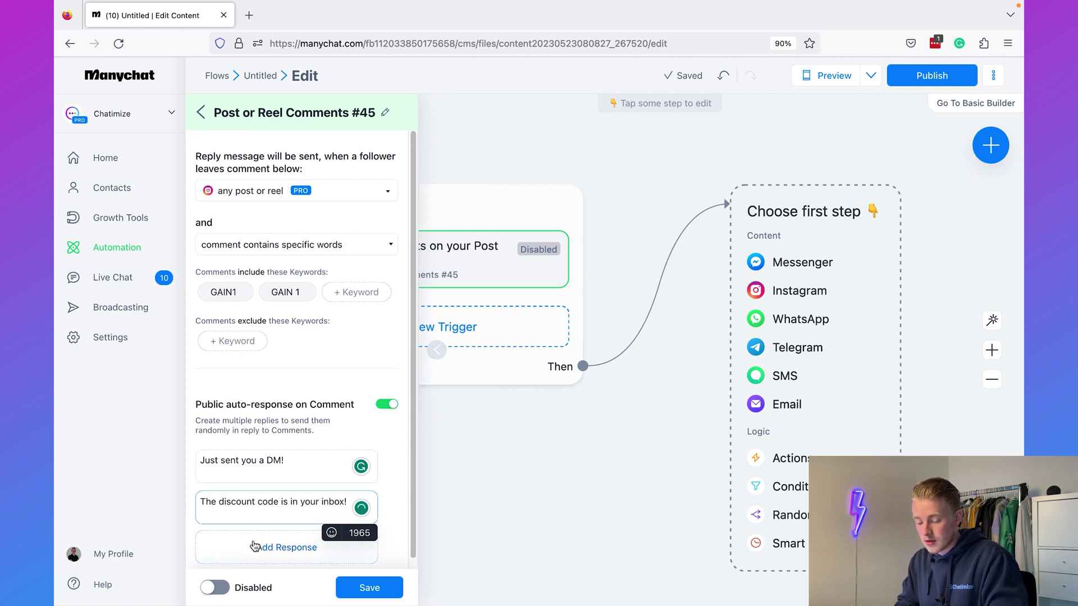
{"action": "left_click", "coordinate": [247, 545]}
{"action": "type", "text": "Check your inbox!"}
{"action": "left_click", "coordinate": [289, 443]}
{"action": "scroll", "coordinate": [288, 433], "scroll_direction": "down", "scroll_amount": 2}
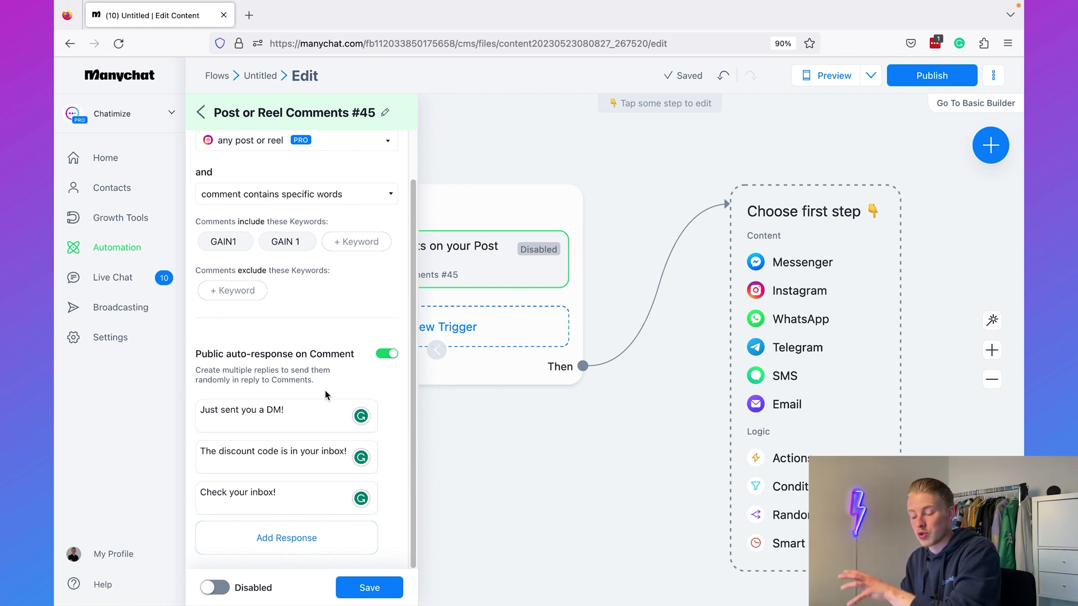
{"action": "left_click", "coordinate": [367, 594]}
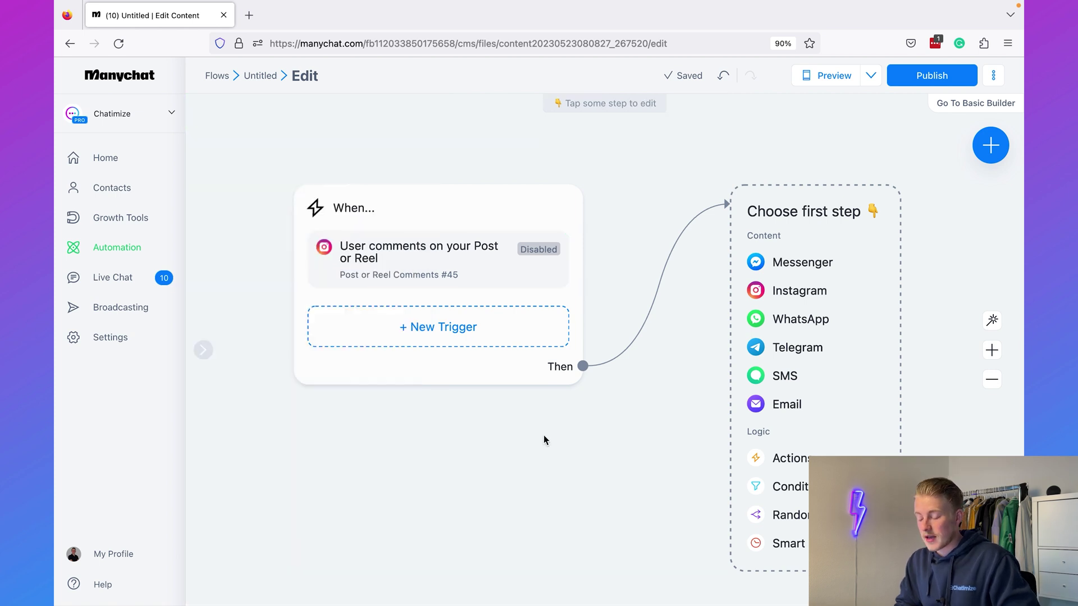
{"action": "left_click", "coordinate": [431, 273]}
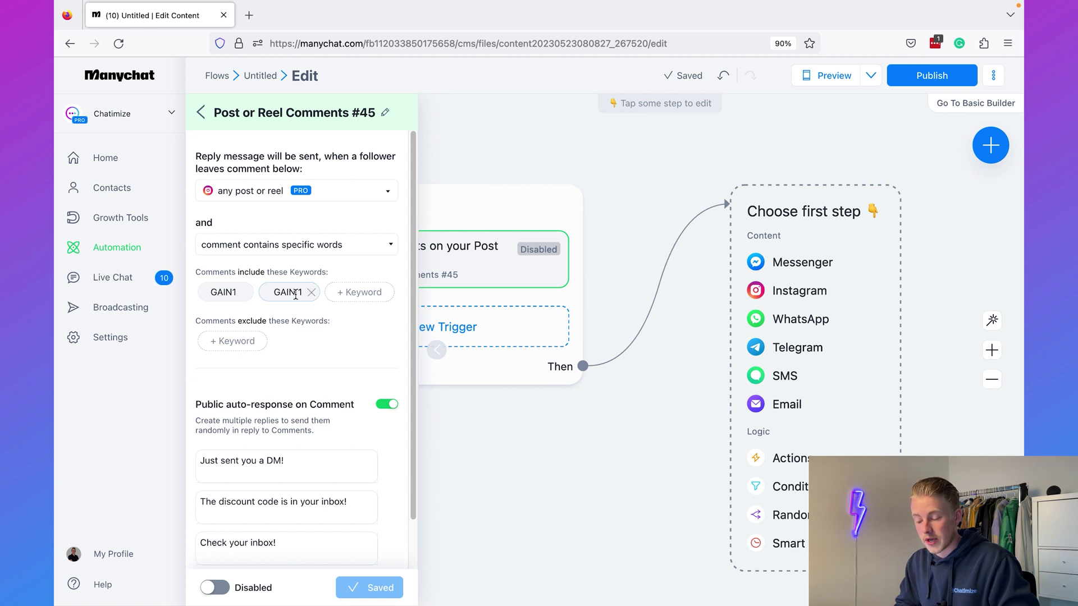
{"action": "scroll", "coordinate": [302, 331], "scroll_direction": "down", "scroll_amount": 2}
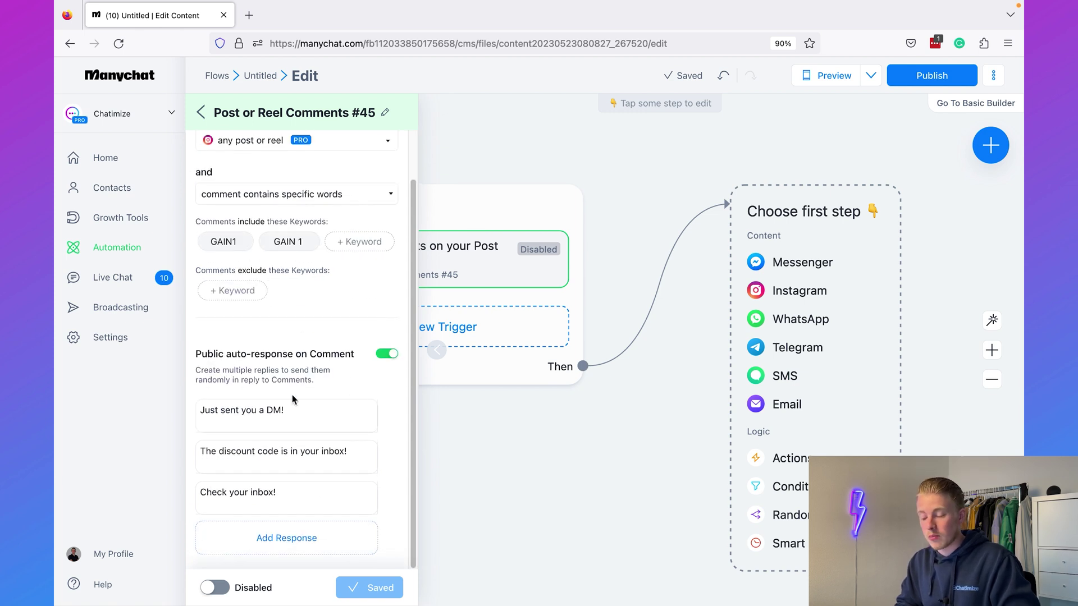
{"action": "left_click", "coordinate": [579, 440]}
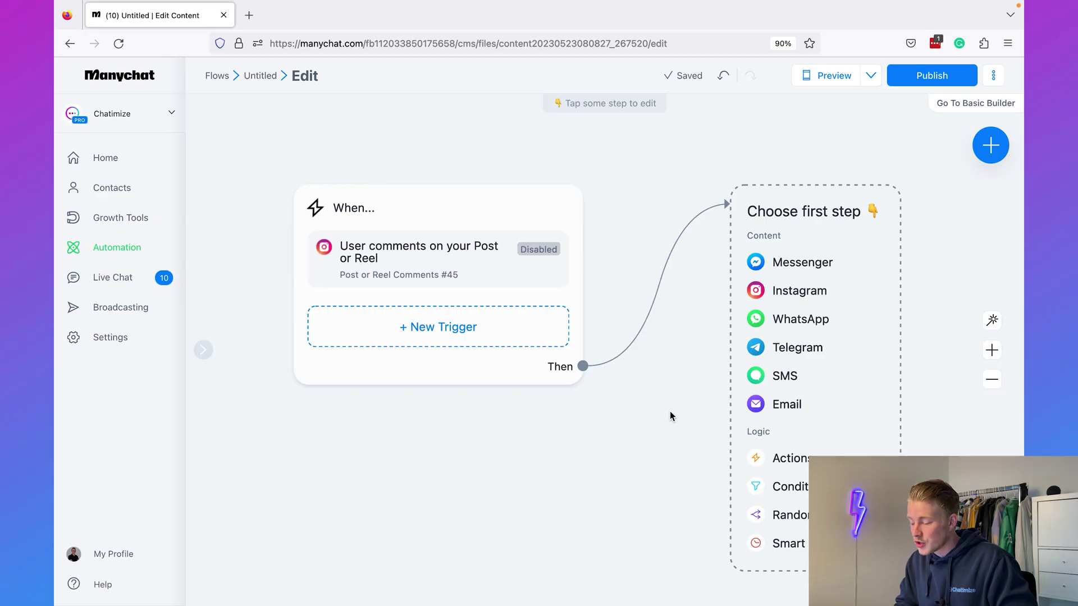
Add an Instagram message as the flow's first step and use it as a reply to Instagram comments.
{"action": "left_click_drag", "start_coordinate": [670, 416], "coordinate": [585, 416]}
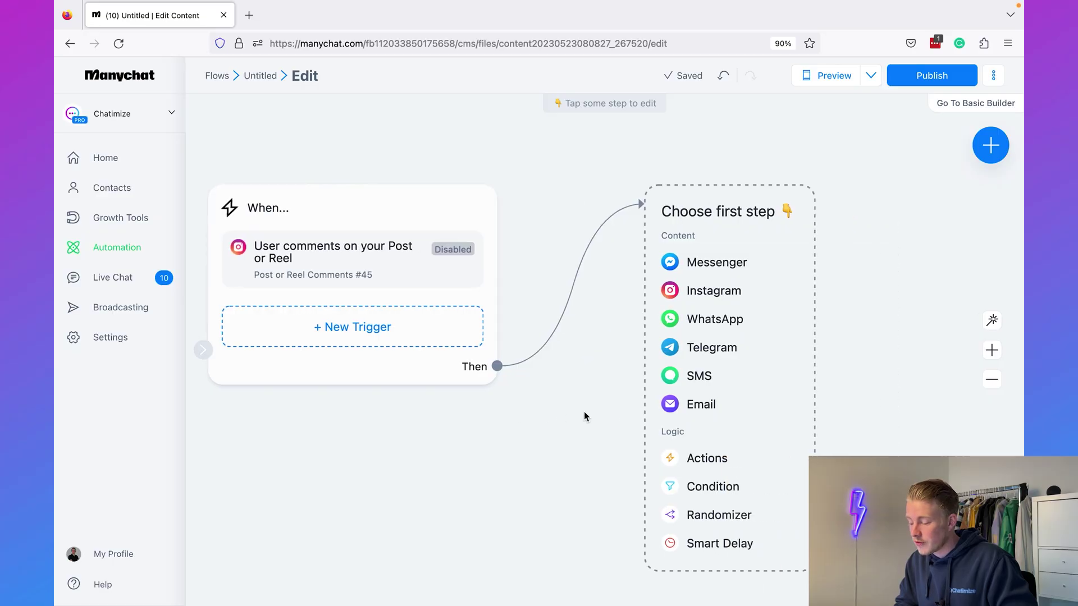
{"action": "left_click", "coordinate": [706, 298]}
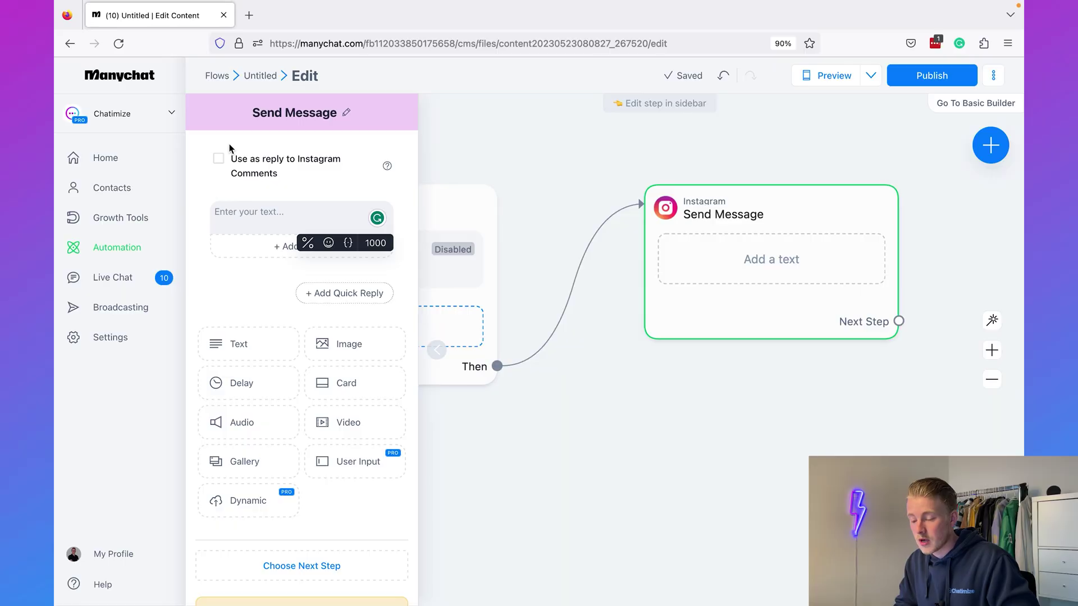
{"action": "left_click", "coordinate": [218, 158]}
Write the message "Are you ready to gain more muscle and take your body to the next level? Just click the button below to unlock your 50% discount 👇".
{"action": "left_click", "coordinate": [258, 206]}
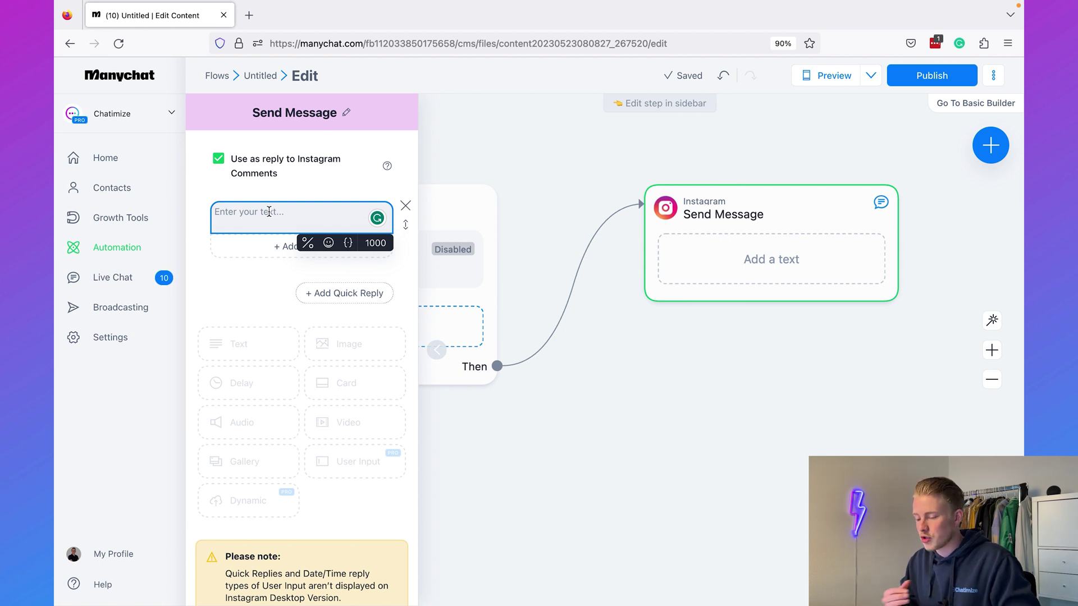
{"action": "key", "text": "super+Tab"}
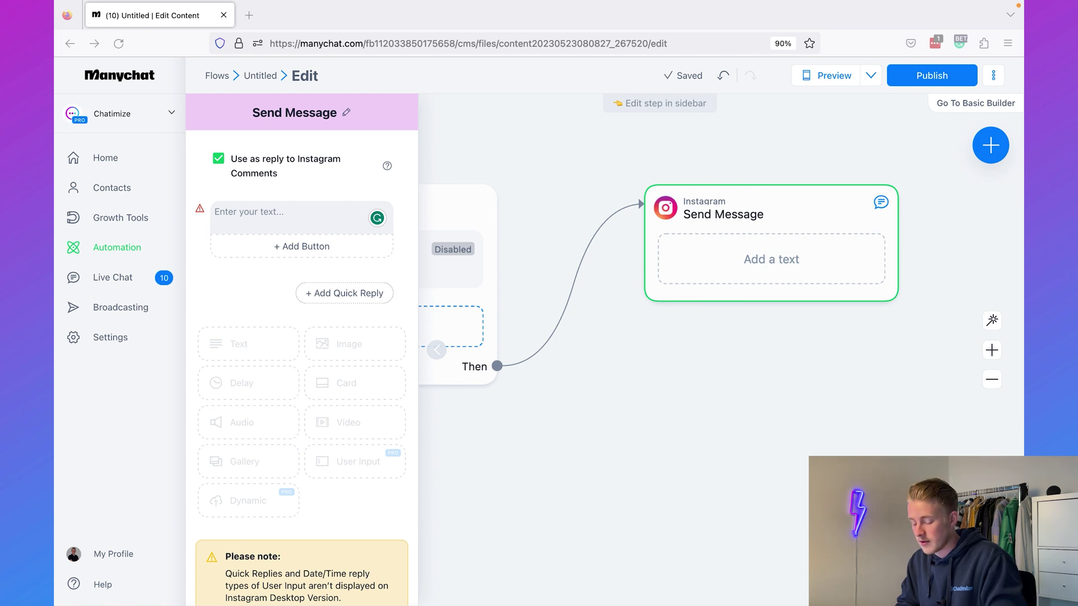
{"action": "left_click", "coordinate": [213, 221]}
{"action": "type", "text": "Are you ready to gain more muscle and take your body to the next level?  Just click the button below to unlock your 50% discount 👇"}
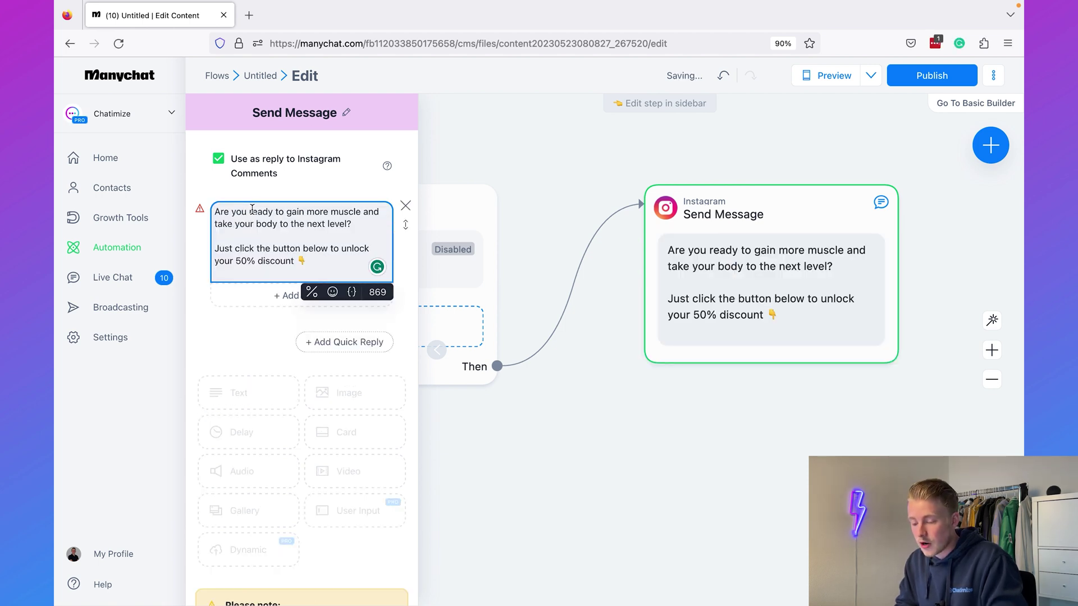
{"action": "key", "text": "BackSpace"}
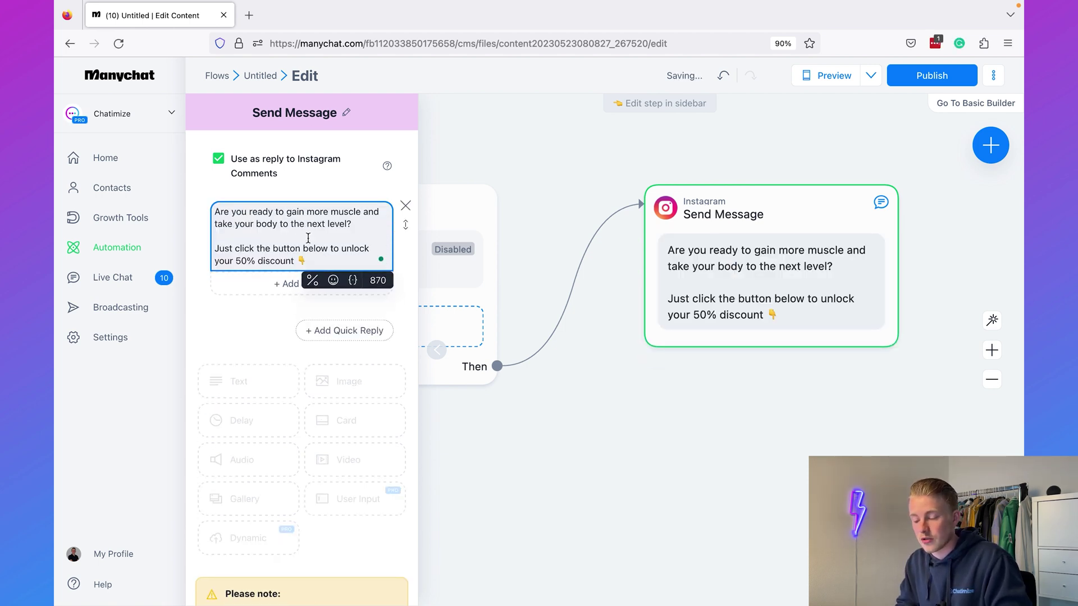
{"action": "left_click_drag", "start_coordinate": [314, 264], "coordinate": [214, 249]}
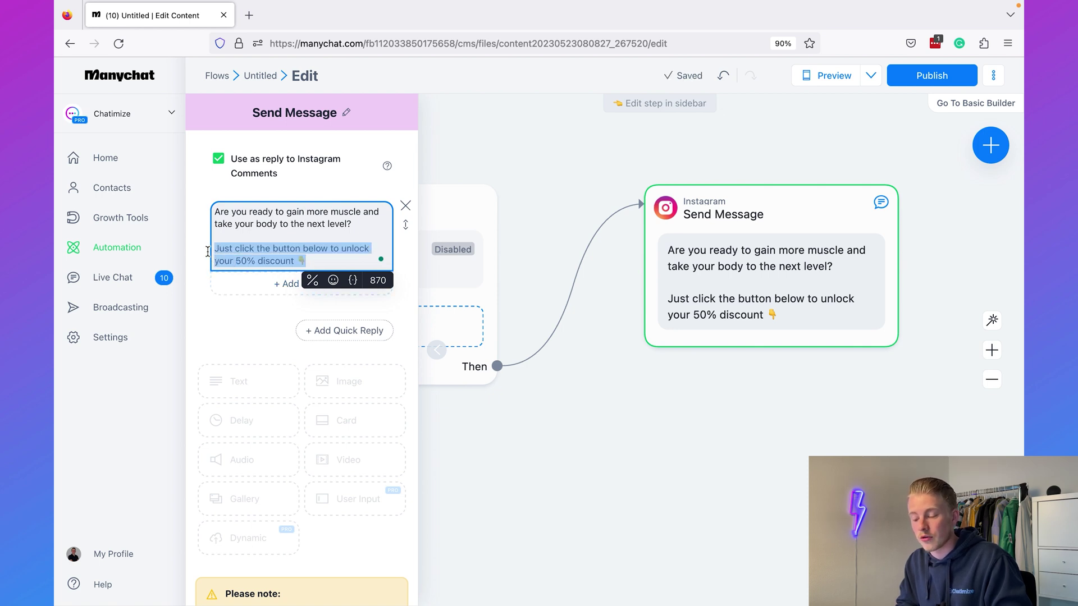
{"action": "left_click", "coordinate": [332, 248]}
{"action": "left_click", "coordinate": [262, 347]}
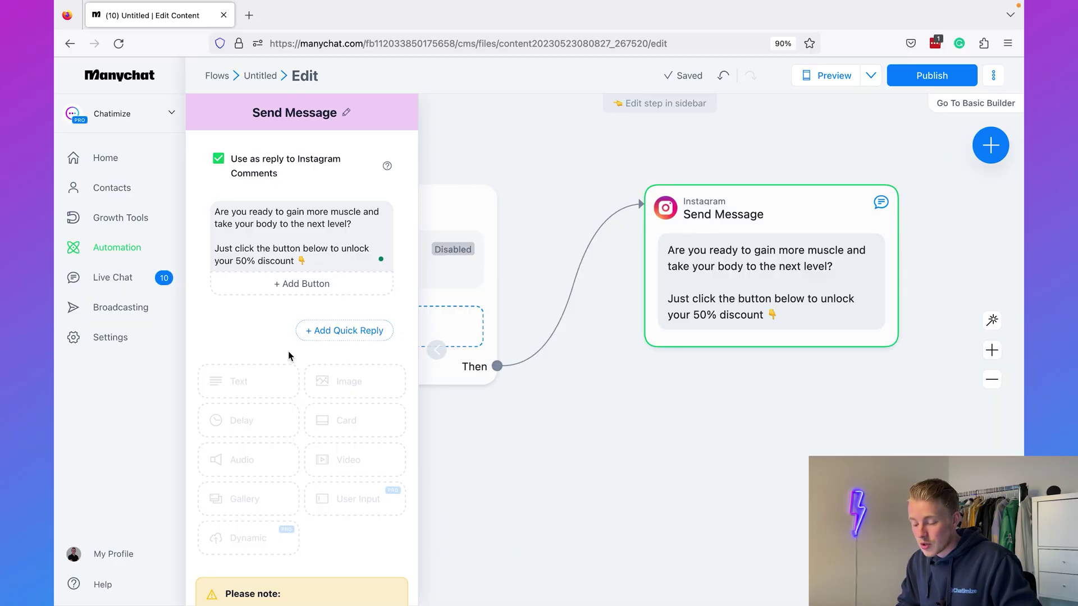
Add a quick reply labelled "🔐 Unlock My Discount" to the Instagram message.
{"action": "left_click", "coordinate": [310, 334]}
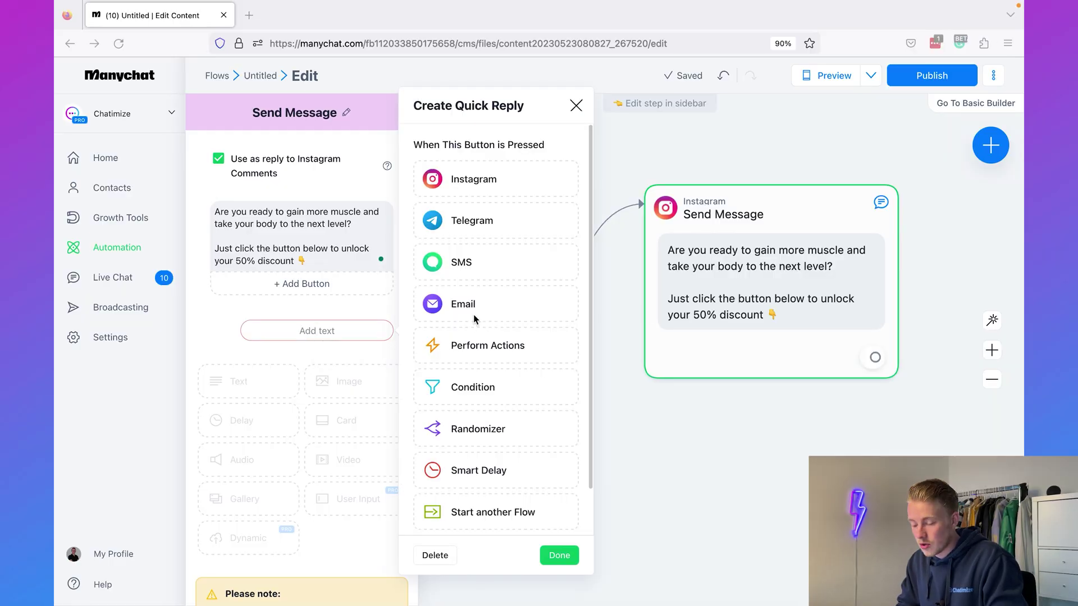
{"action": "left_click", "coordinate": [319, 331]}
{"action": "type", "text": "🔐 Unlock My Discount"}
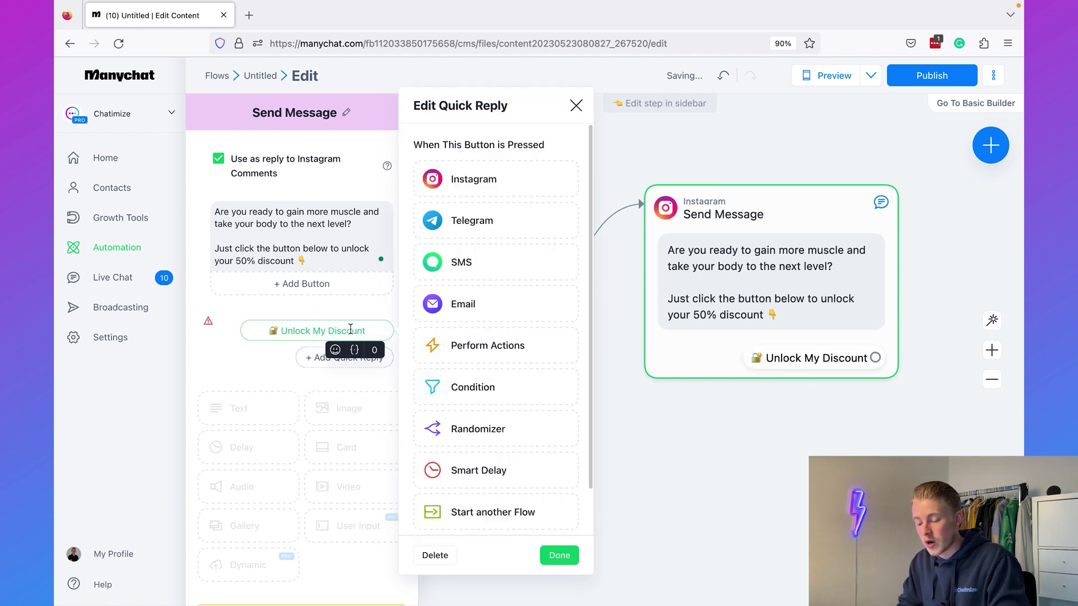
{"action": "left_click_drag", "start_coordinate": [366, 331], "coordinate": [269, 330]}
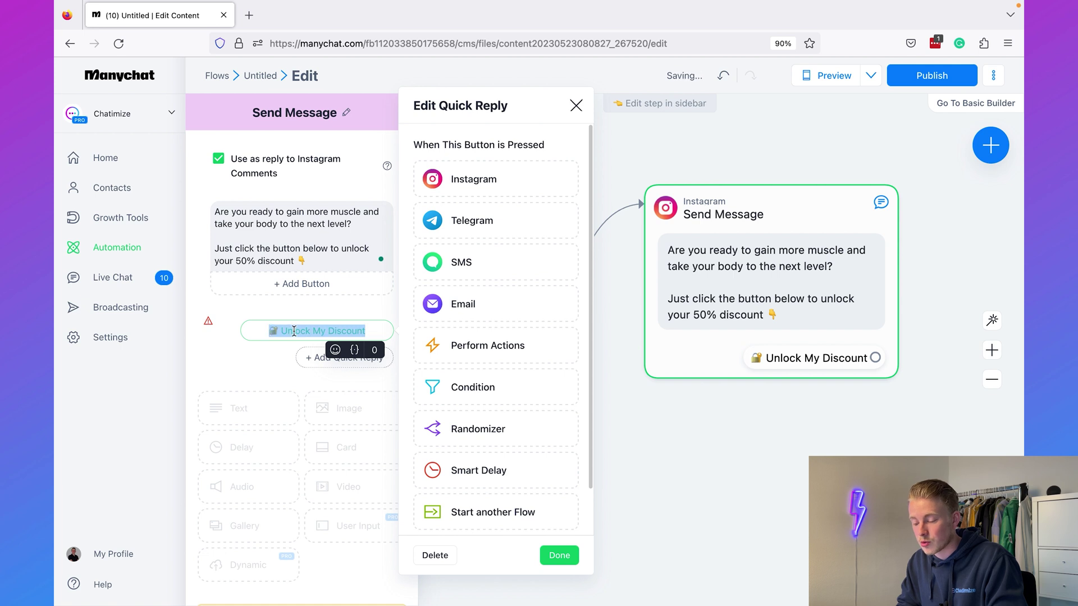
Add a new Instagram message as the step that follows the "🔐 Unlock My Discount" quick reply.
{"action": "left_click", "coordinate": [335, 350]}
{"action": "left_click", "coordinate": [307, 510]}
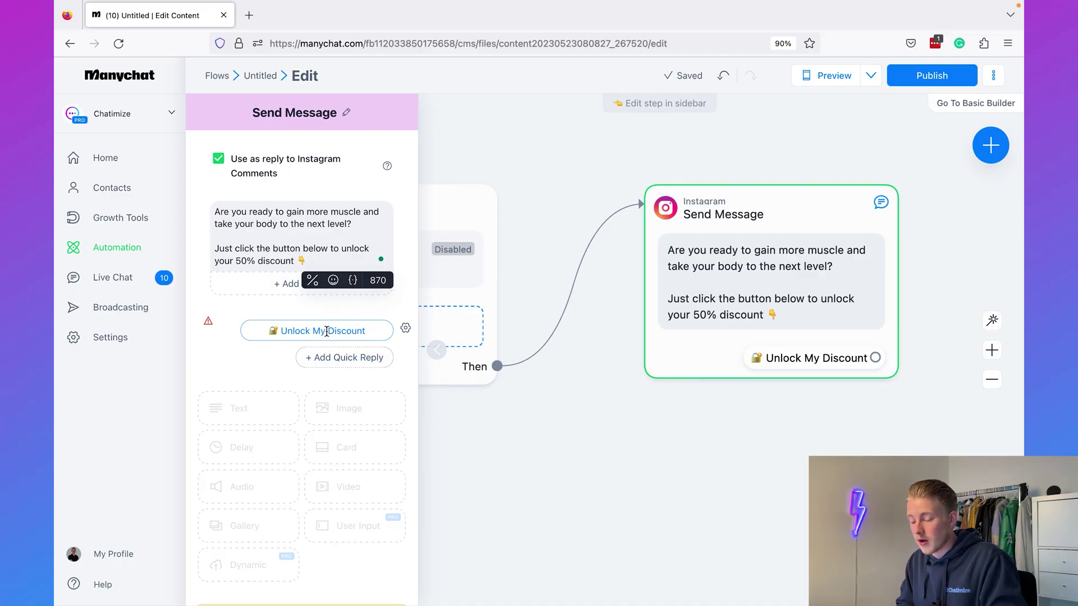
{"action": "left_click_drag", "start_coordinate": [868, 410], "coordinate": [652, 433]}
{"action": "left_click", "coordinate": [653, 434]}
{"action": "left_click_drag", "start_coordinate": [663, 381], "coordinate": [760, 223]}
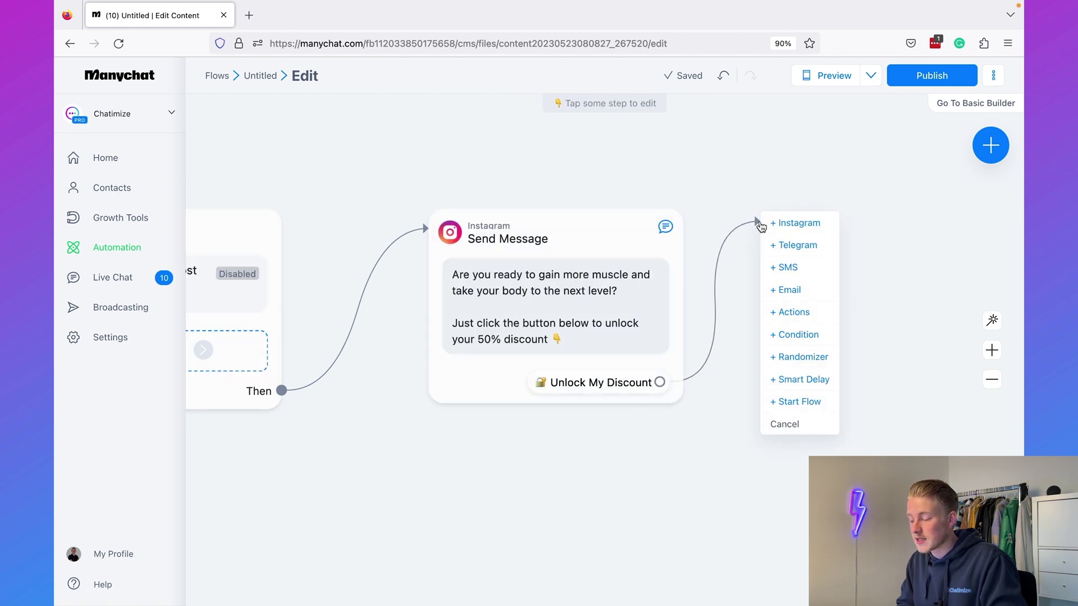
{"action": "left_click", "coordinate": [804, 224]}
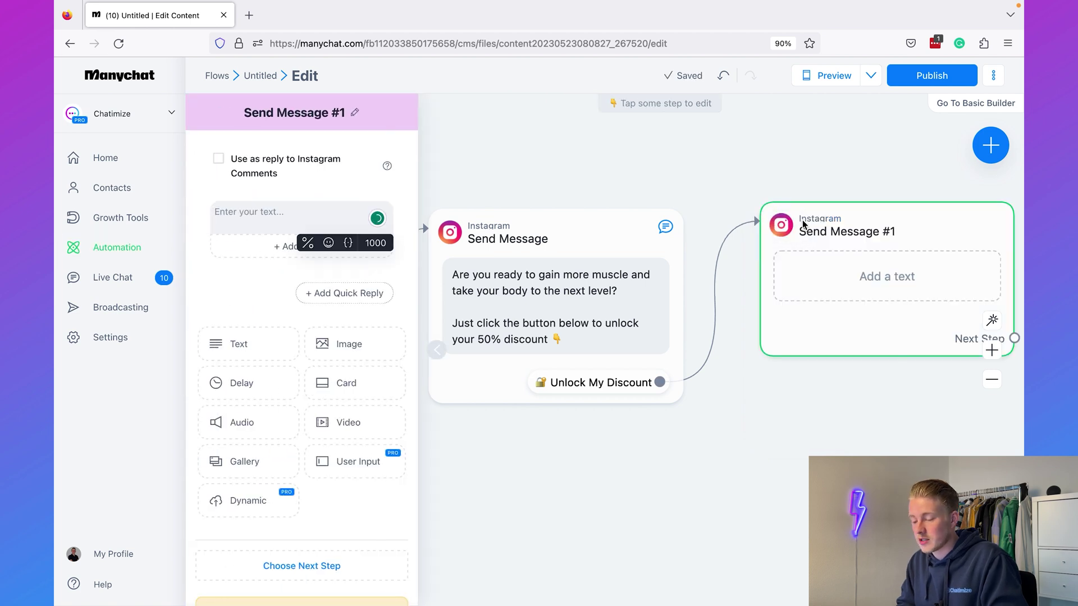
{"action": "left_click_drag", "start_coordinate": [755, 174], "coordinate": [659, 175]}
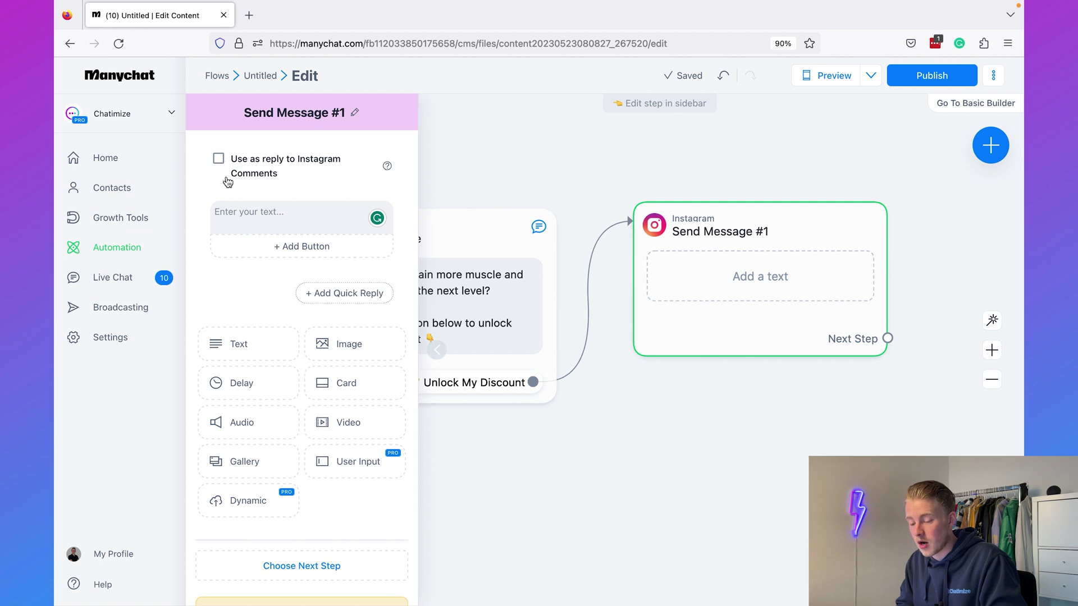
Write "Awesome! You can use this coupon code on checkout to unlock your 50% discount: DISCOUNT50 Just click the button below to get access to the program 👇".
{"action": "left_click", "coordinate": [286, 211]}
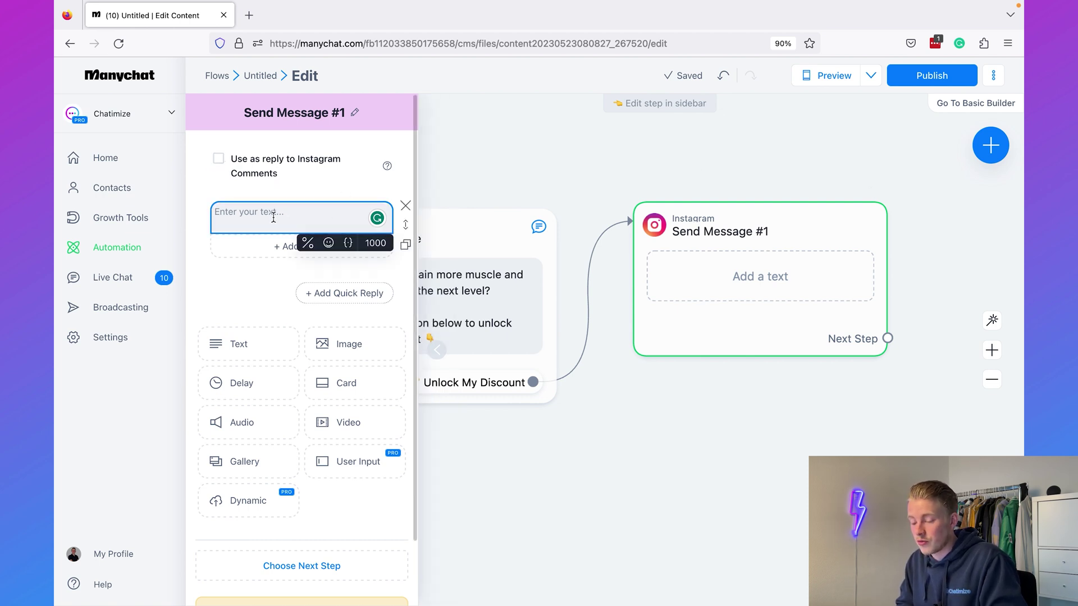
{"action": "key", "text": "super+Tab"}
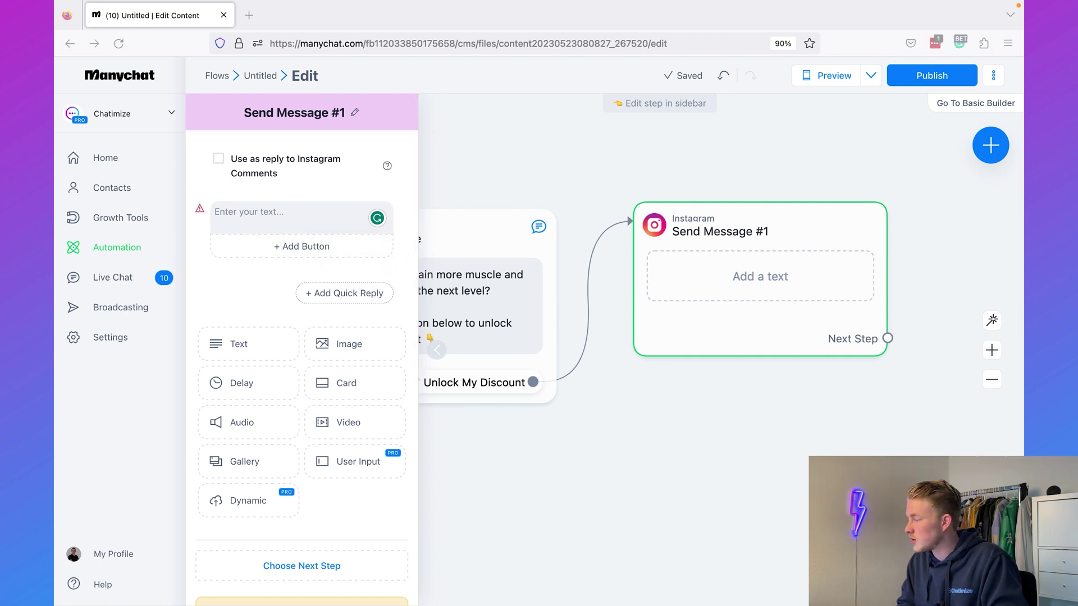
{"action": "left_click", "coordinate": [308, 212]}
{"action": "type", "text": "Awesome!  You can use this coupon code on checkout to unlock your 50% discount: DISCOUNT50  Just click the button below to get access to the program 👇"}
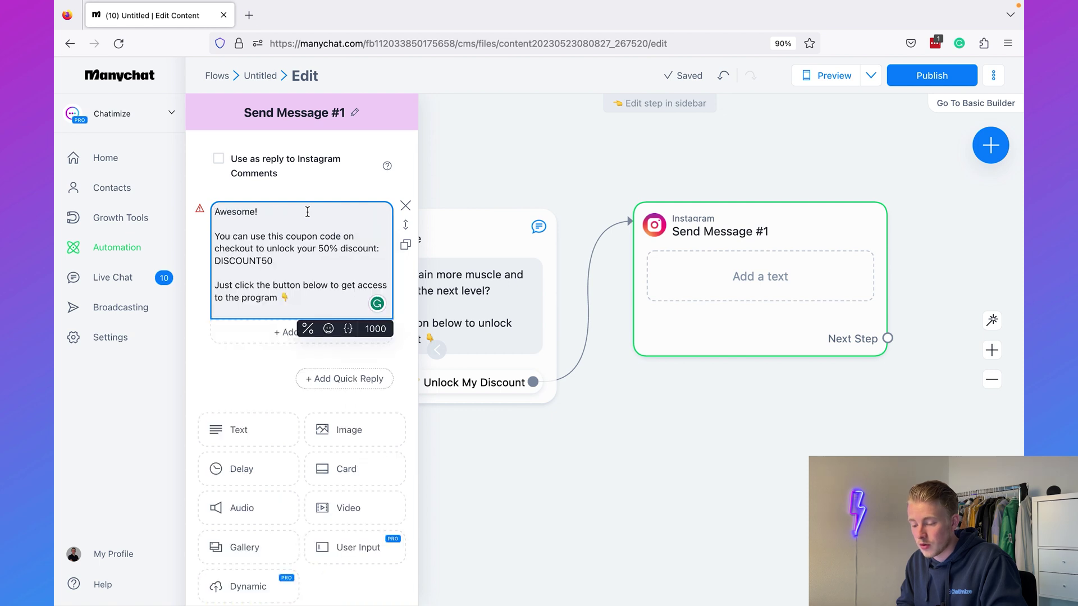
{"action": "double_click", "coordinate": [293, 247]}
{"action": "left_click_drag", "start_coordinate": [273, 260], "coordinate": [214, 261]}
{"action": "left_click", "coordinate": [242, 310]}
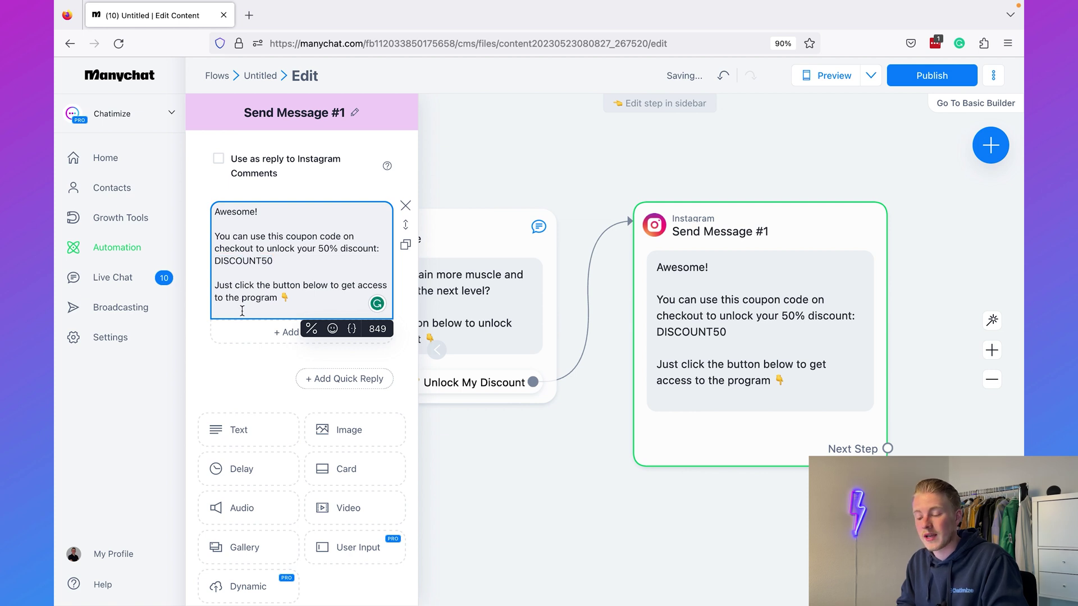
{"action": "left_click", "coordinate": [255, 341]}
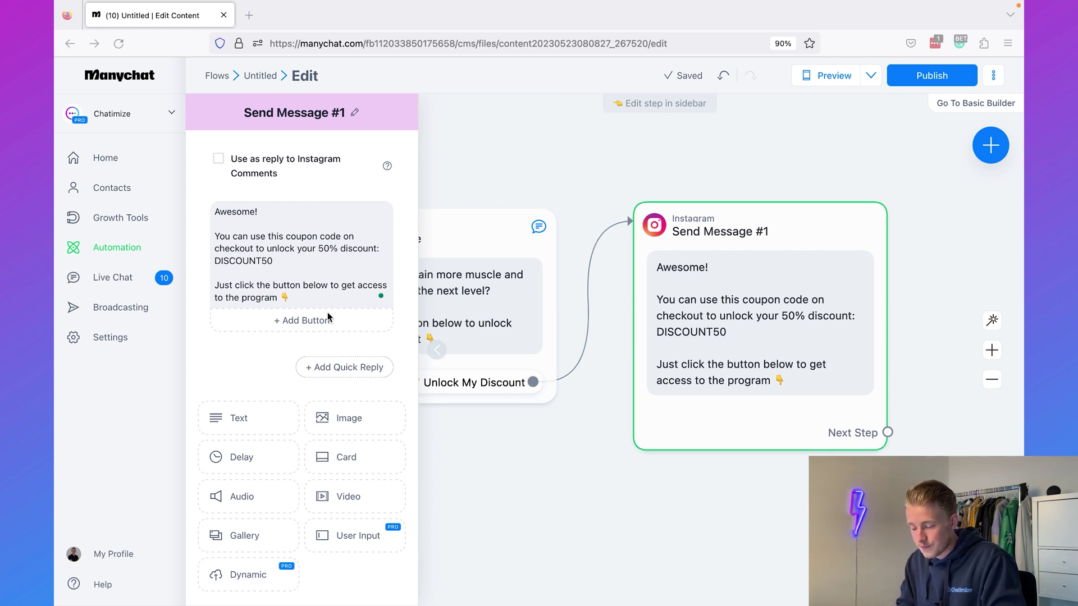
{"action": "left_click", "coordinate": [328, 313]}
{"action": "type", "text": "💪 Access the program"}
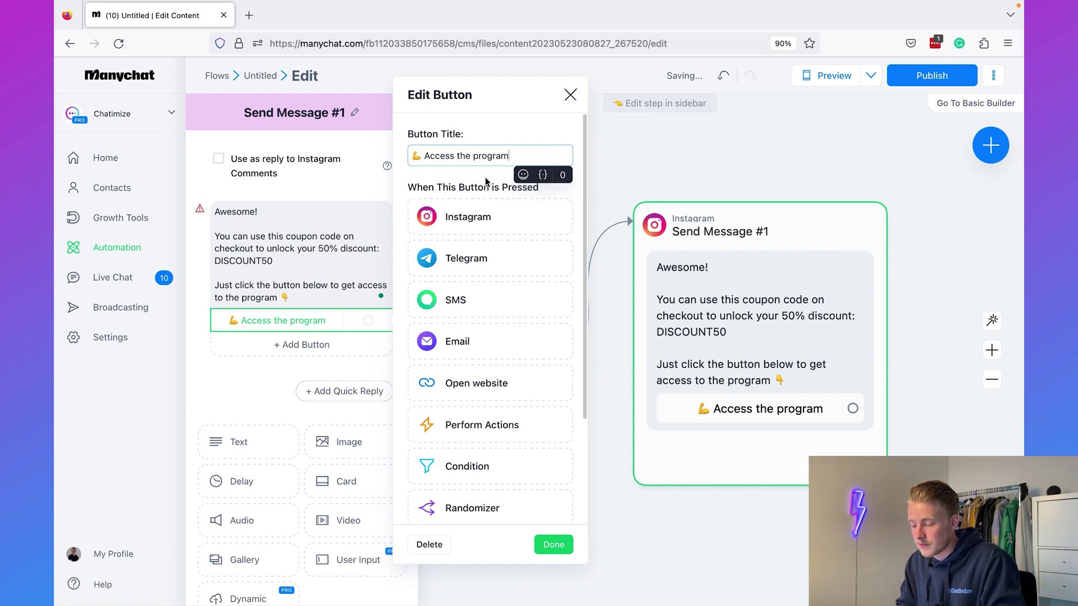
{"action": "left_click", "coordinate": [456, 382]}
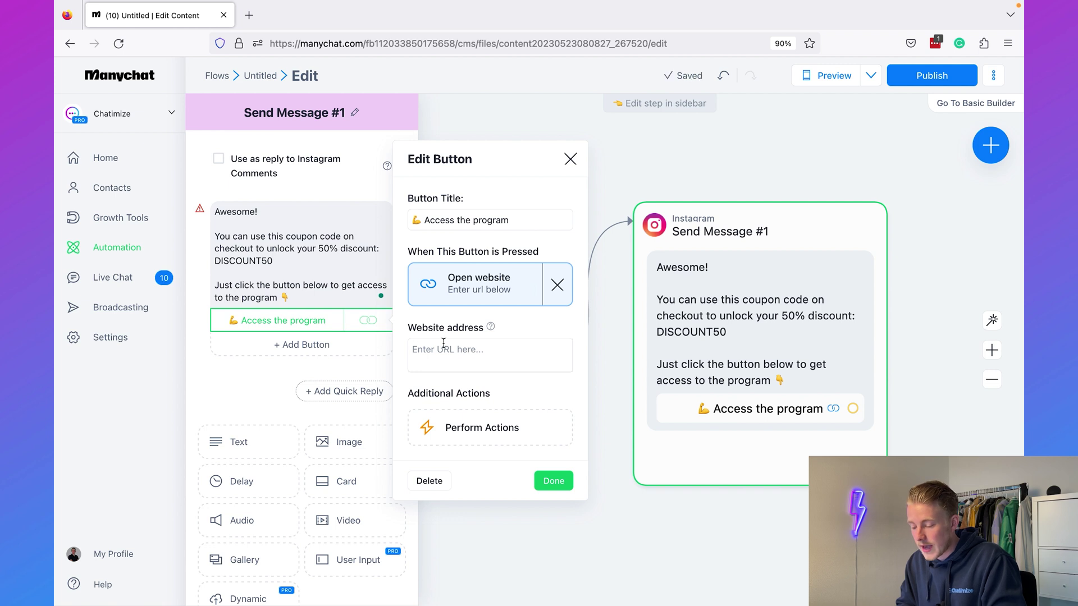
{"action": "left_click_drag", "start_coordinate": [408, 332], "coordinate": [477, 329]}
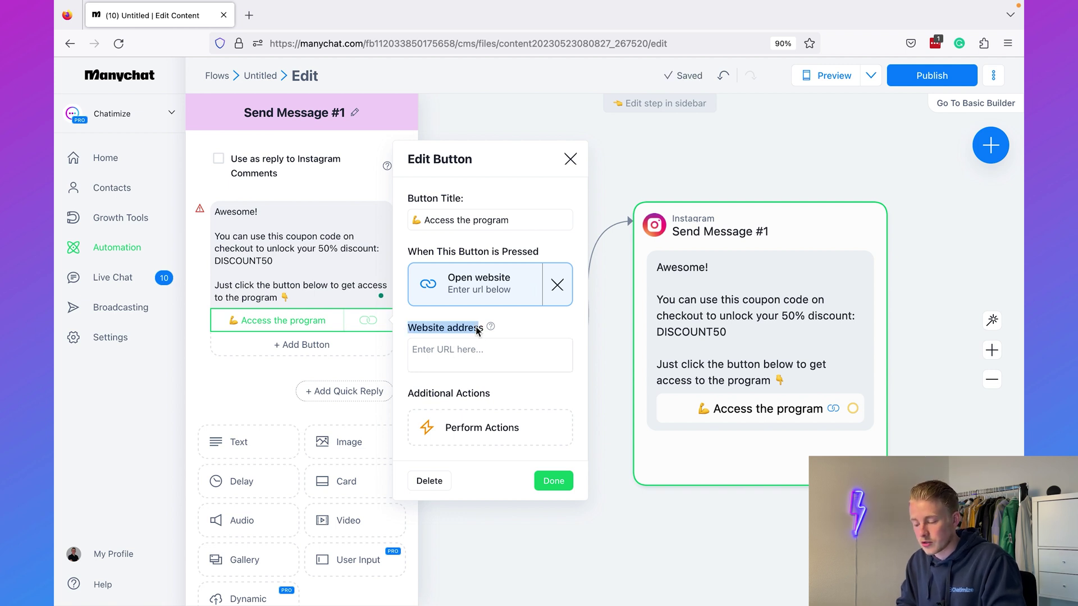
{"action": "left_click", "coordinate": [461, 353]}
{"action": "type", "text": "https://chatimize.com"}
{"action": "left_click", "coordinate": [519, 332]}
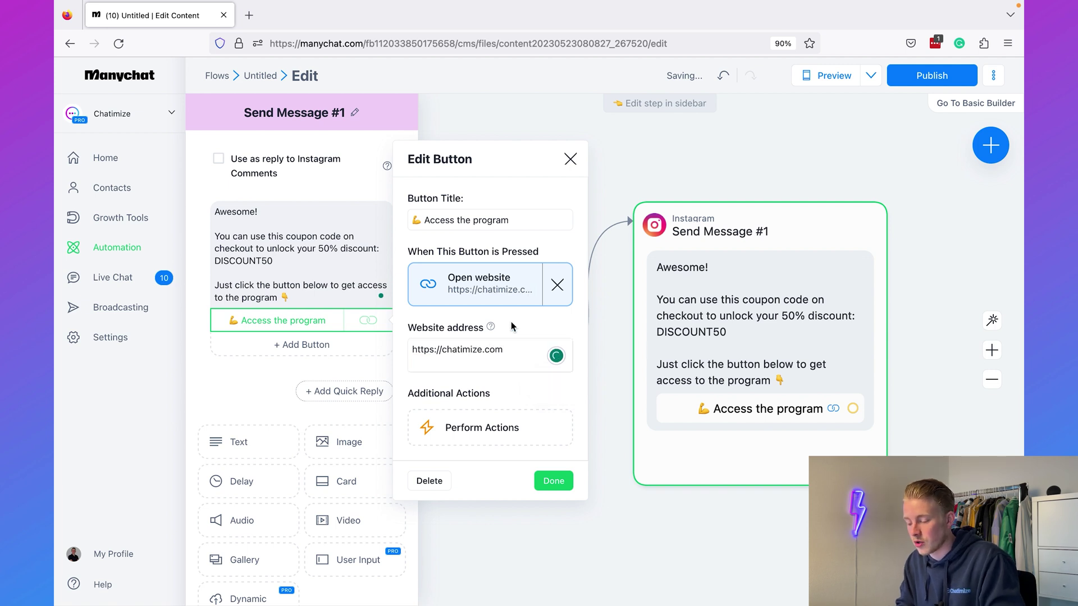
{"action": "left_click", "coordinate": [553, 482]}
{"action": "left_click", "coordinate": [551, 477]}
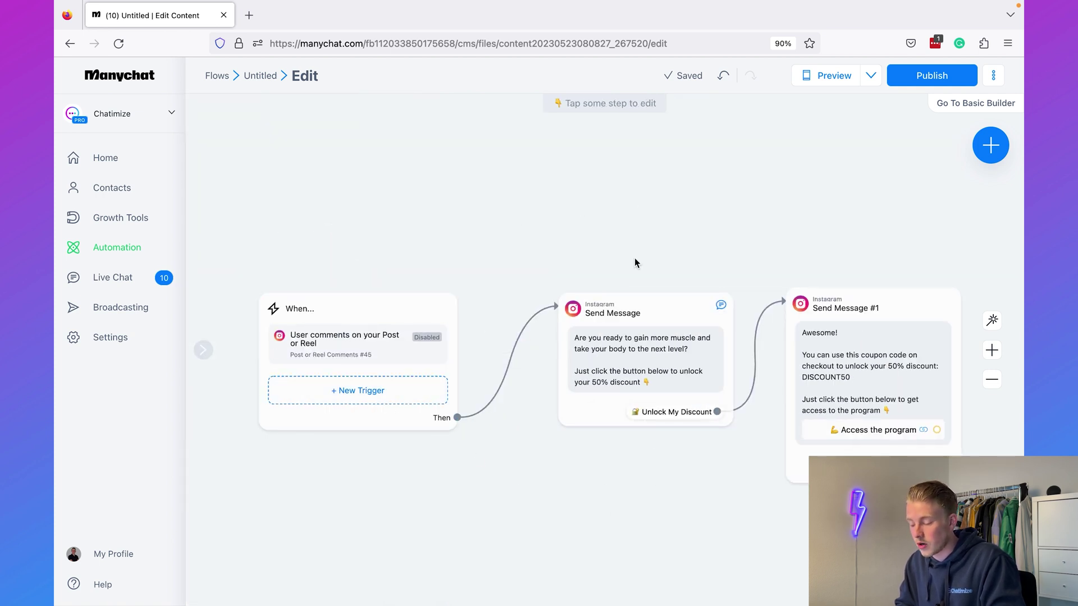
Add a Smart Delay as the next step after the coupon message and set its duration to 1 hour.
{"action": "scroll", "coordinate": [734, 408], "scroll_direction": "up", "scroll_amount": 3}
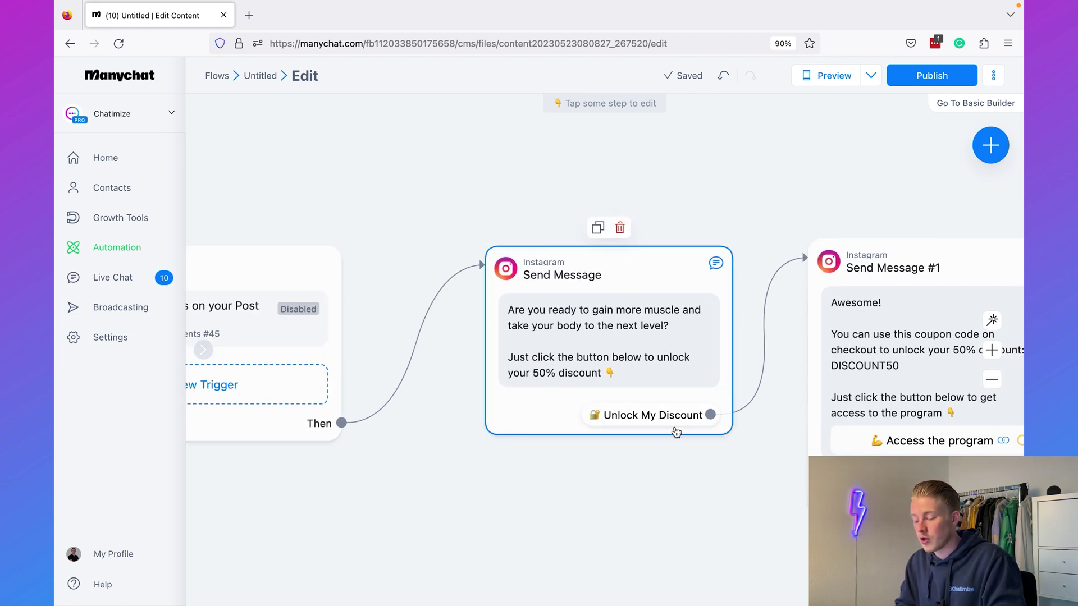
{"action": "left_click_drag", "start_coordinate": [734, 481], "coordinate": [500, 486]}
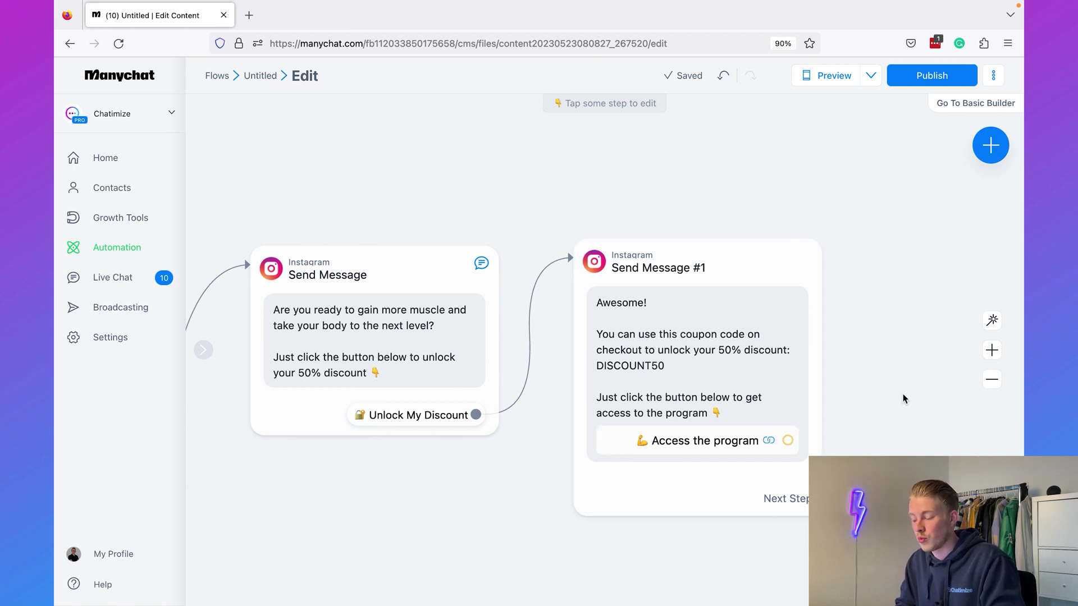
{"action": "left_click_drag", "start_coordinate": [903, 398], "coordinate": [842, 397]}
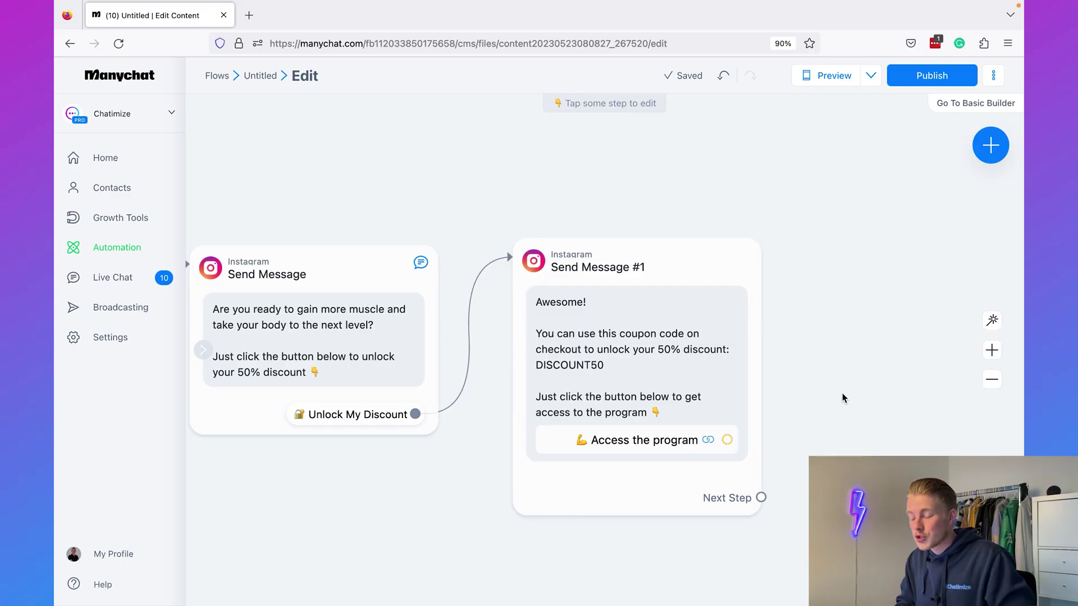
{"action": "left_click_drag", "start_coordinate": [867, 399], "coordinate": [655, 359]}
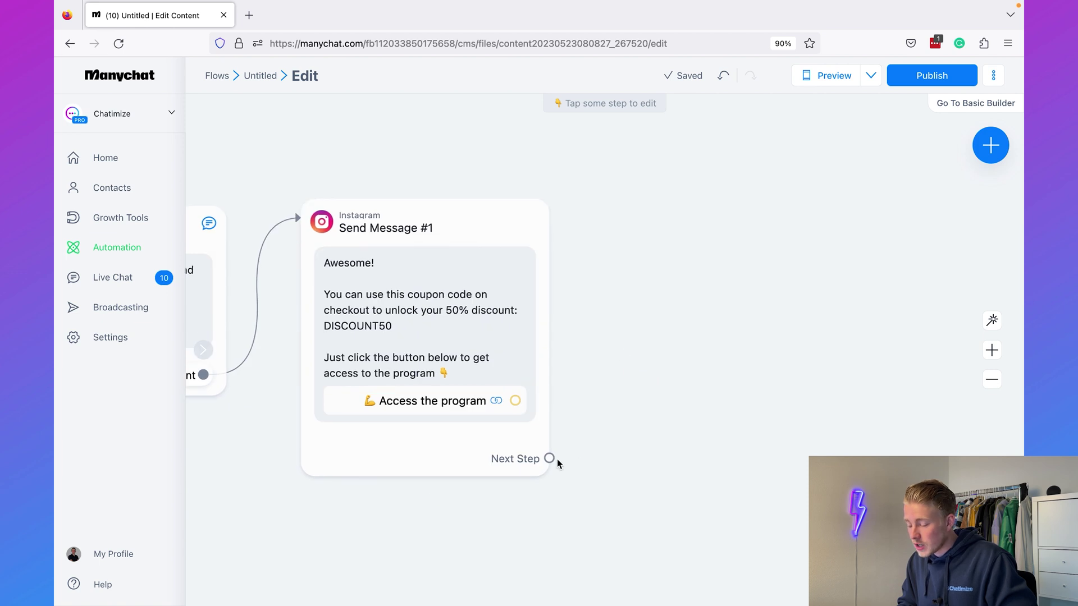
{"action": "left_click_drag", "start_coordinate": [549, 458], "coordinate": [654, 219]}
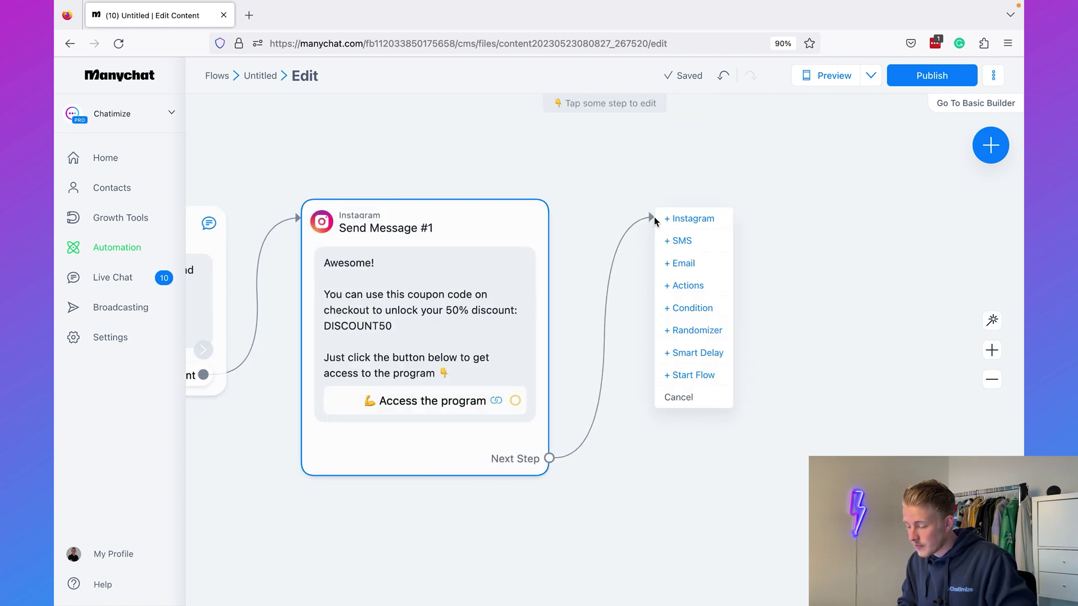
{"action": "left_click", "coordinate": [694, 353]}
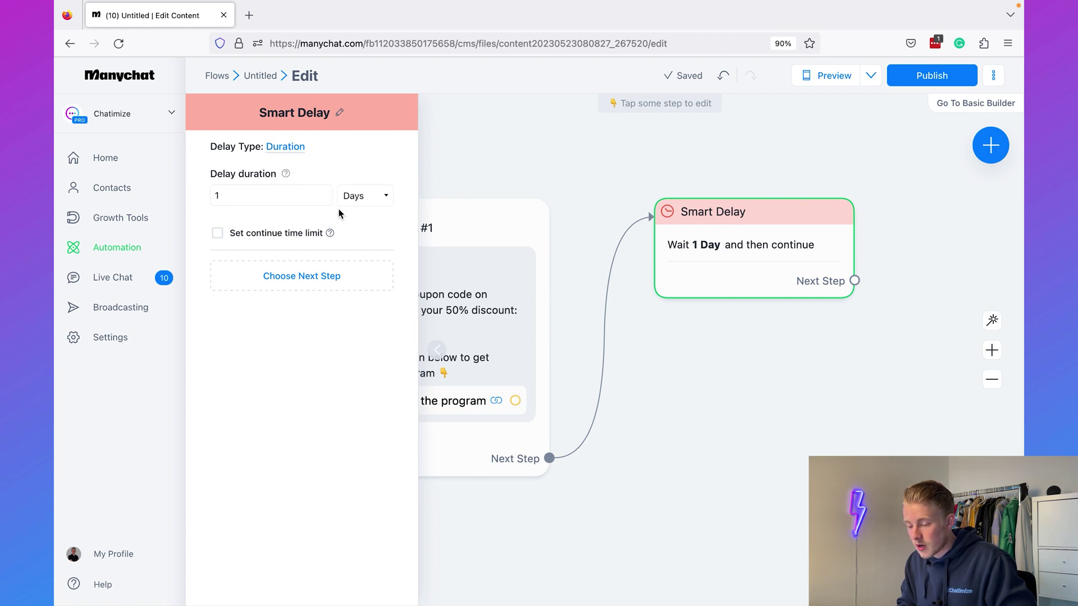
{"action": "left_click", "coordinate": [355, 196]}
{"action": "left_click", "coordinate": [357, 179]}
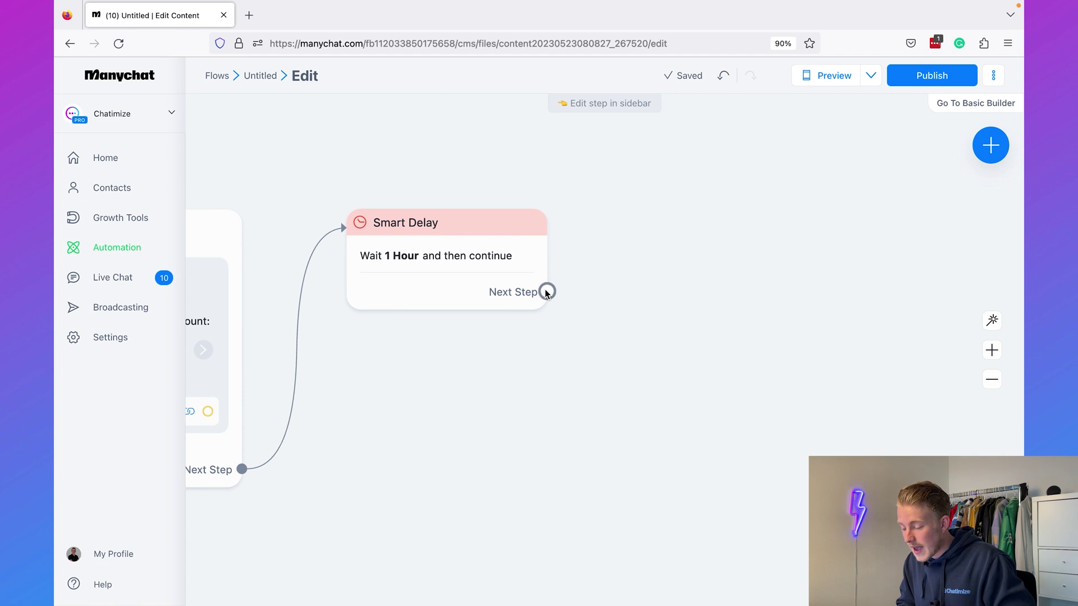
Add an Instagram message after the Smart Delay reading "Were you able to get access to [name of program]? Please click on one of the options below 👇".
{"action": "left_click_drag", "start_coordinate": [547, 291], "coordinate": [624, 207]}
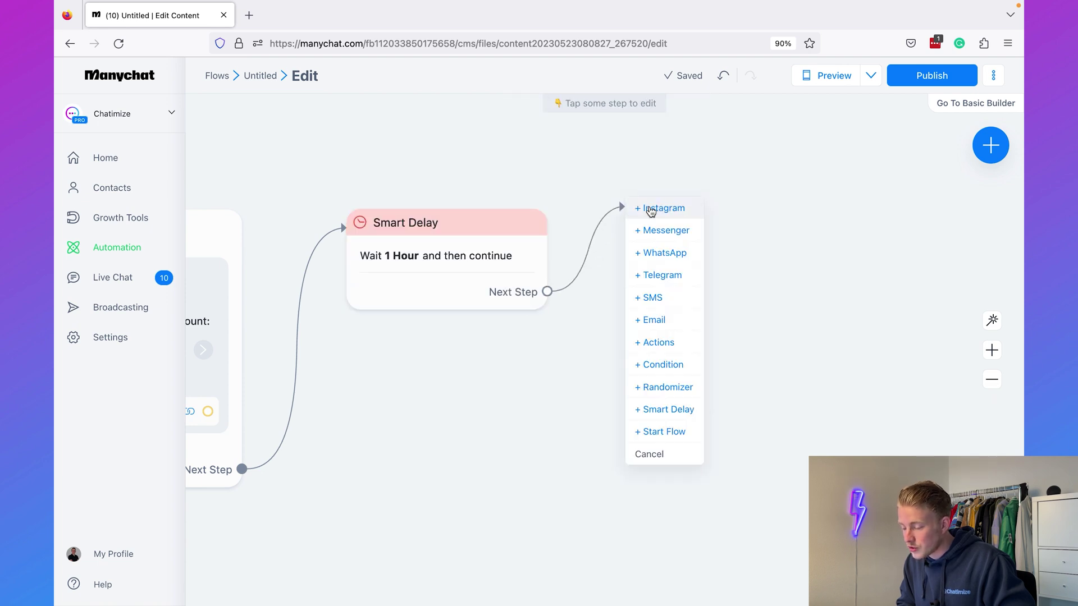
{"action": "left_click", "coordinate": [648, 208]}
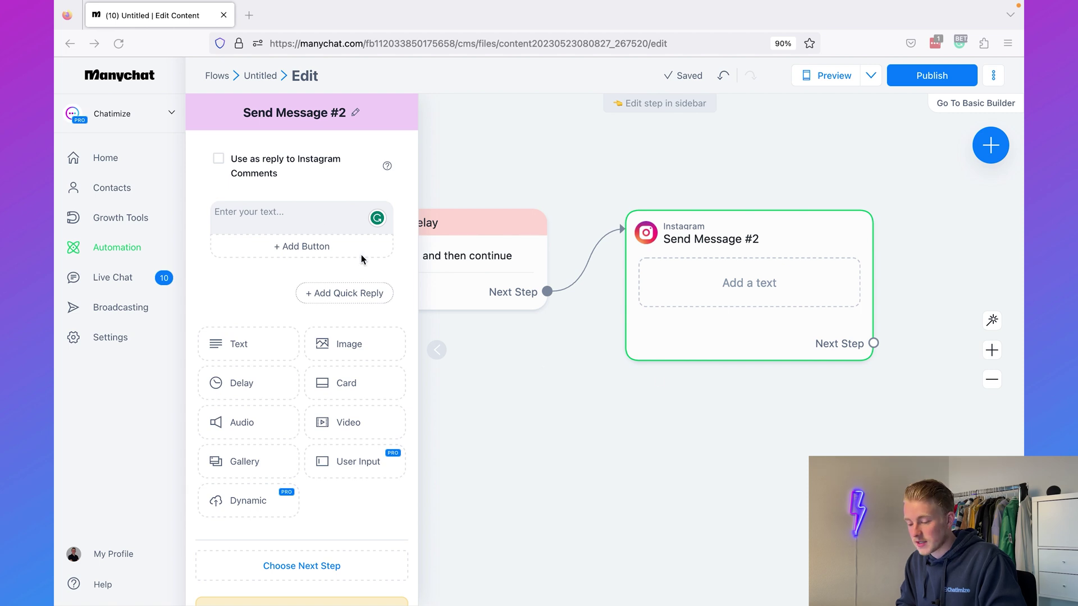
{"action": "left_click", "coordinate": [296, 211]}
{"action": "type", "text": "Were you able to get access to [name of program]?  Please click on one of the options below 👇"}
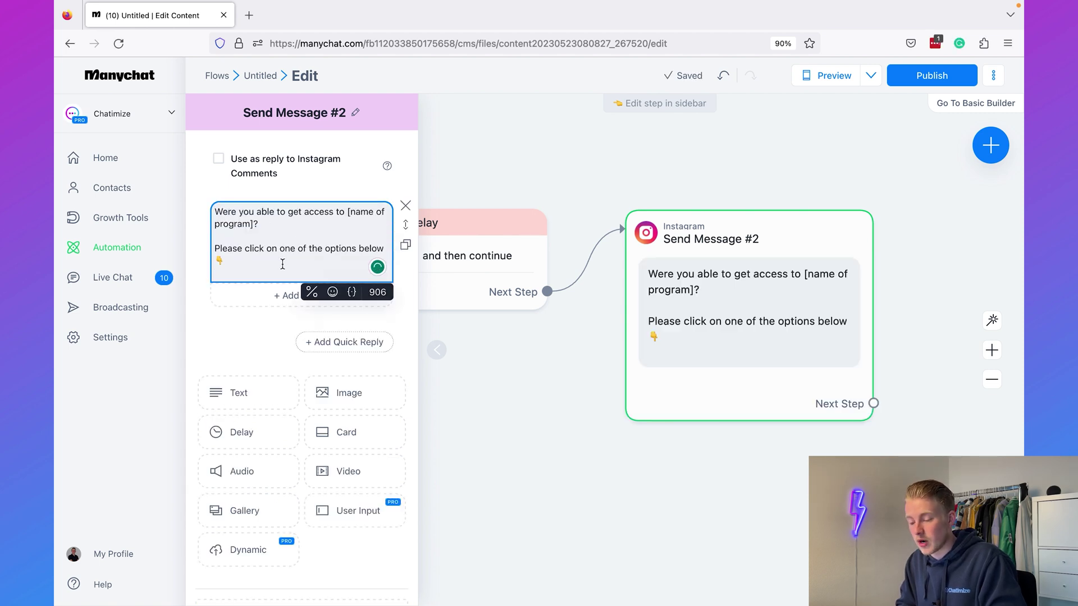
{"action": "key", "text": "BackSpace"}
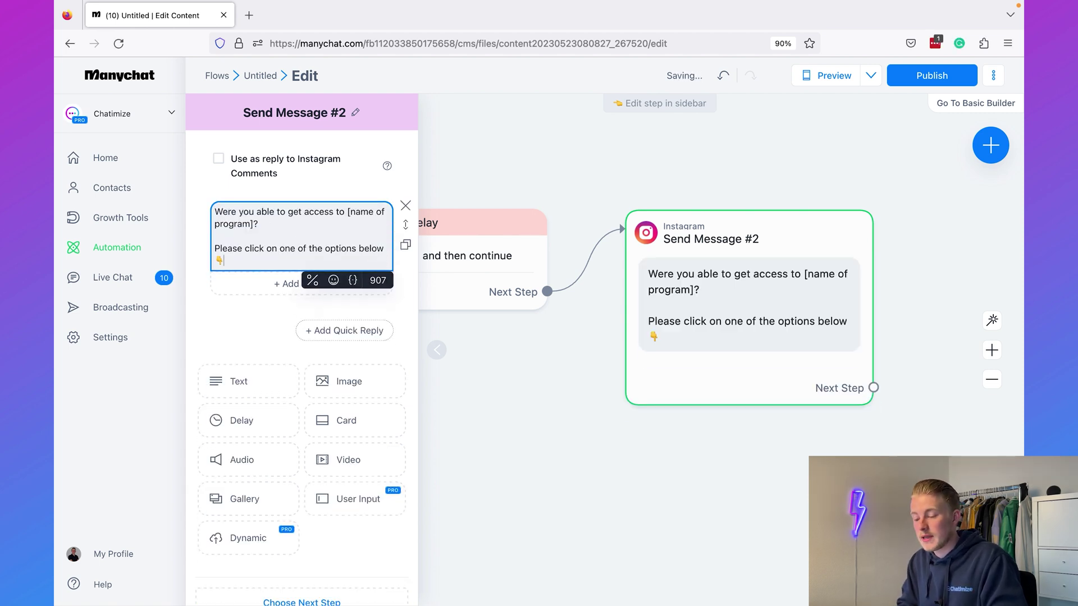
{"action": "left_click", "coordinate": [247, 332]}
Add the quick replies "✅ YES, I'm in!" and "🤔 Still thinking..." to the follow-up message.
{"action": "left_click", "coordinate": [318, 332]}
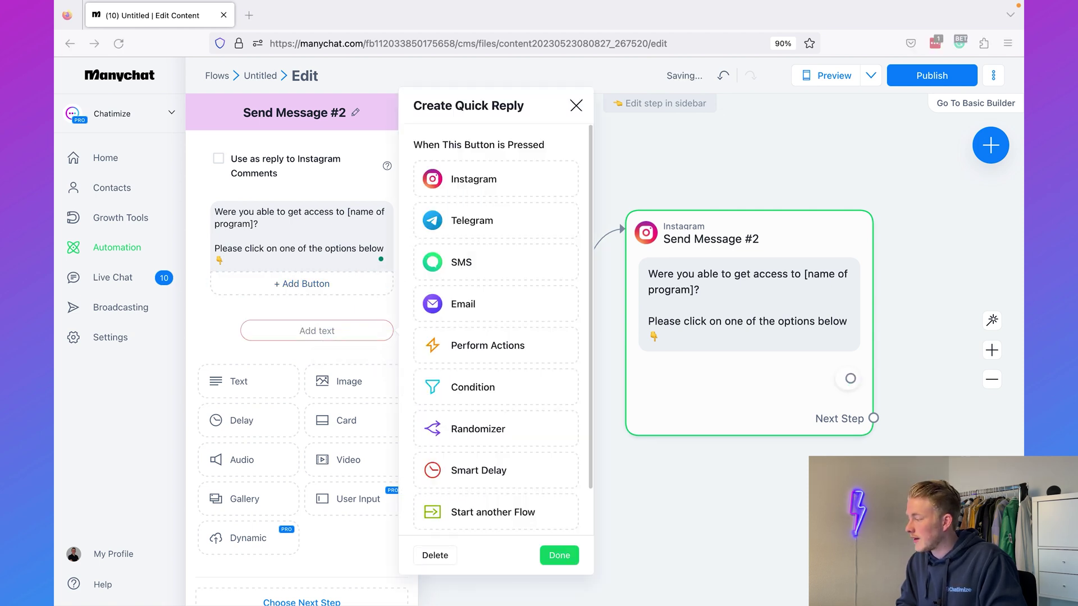
{"action": "left_click", "coordinate": [321, 338]}
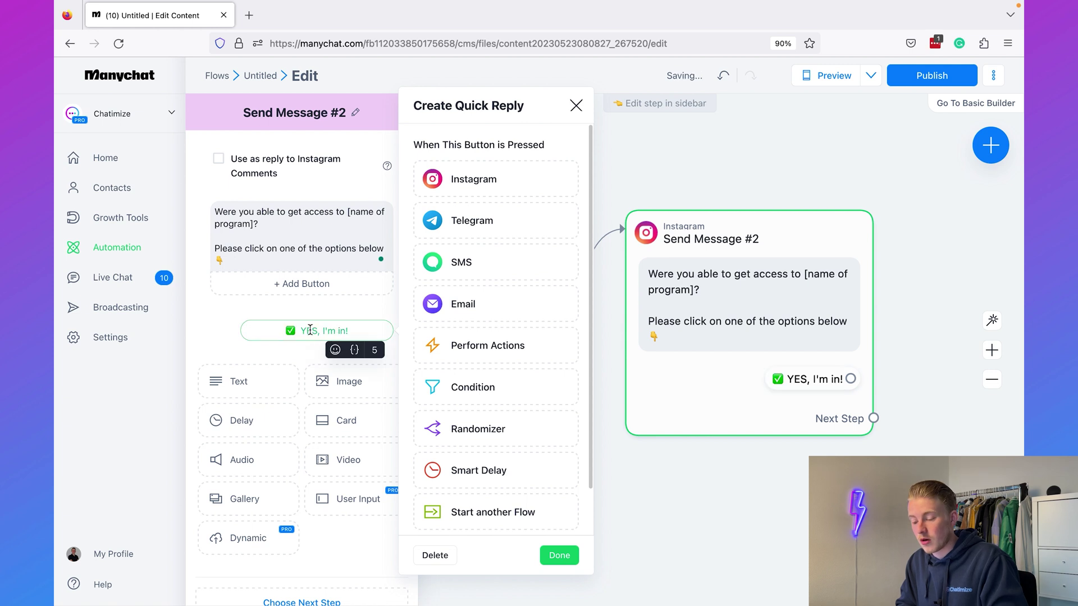
{"action": "left_click", "coordinate": [323, 315]}
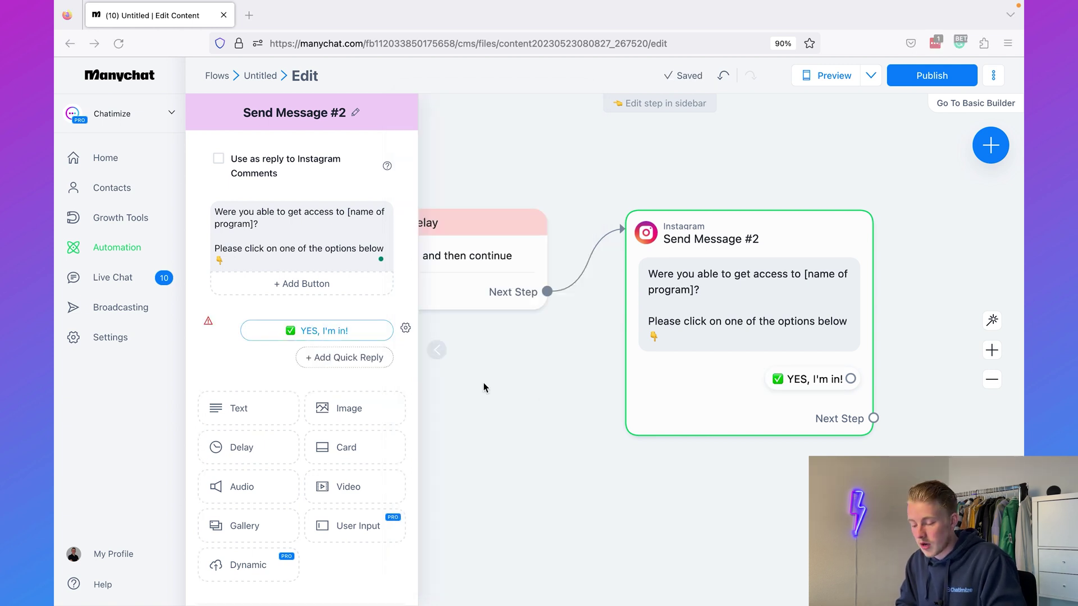
{"action": "left_click", "coordinate": [368, 359]}
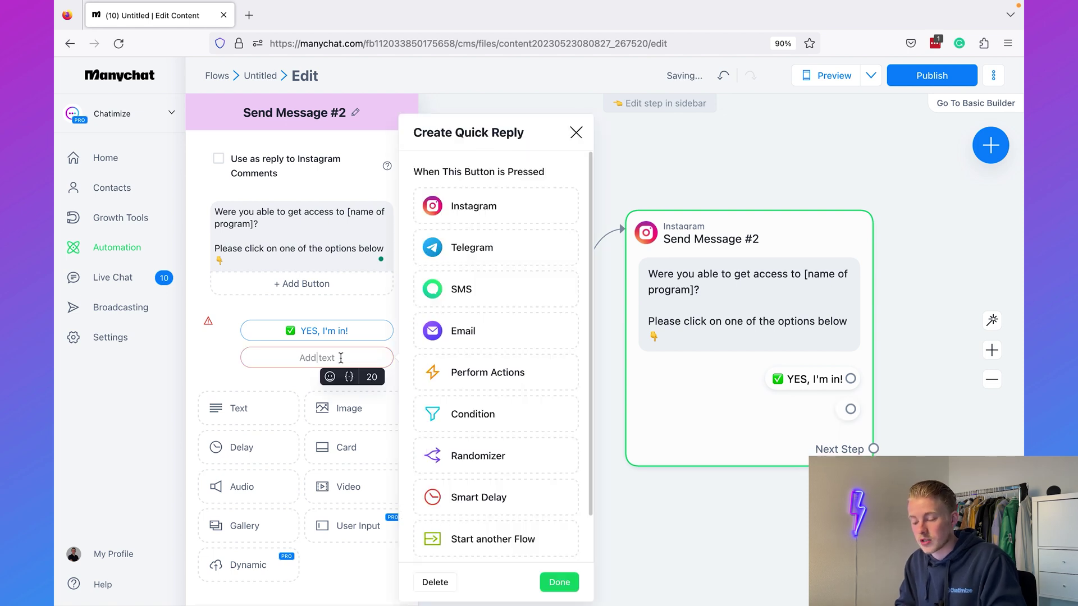
{"action": "left_click", "coordinate": [574, 585]}
{"action": "left_click", "coordinate": [490, 513]}
Connect "✅ YES, I'm in!" to a new Instagram message saying "That's great! I'm glad you are part of the program." with the contact e-mail for questions.
{"action": "scroll", "coordinate": [490, 513], "scroll_direction": "right", "scroll_amount": 10}
{"action": "left_click_drag", "start_coordinate": [464, 376], "coordinate": [584, 219]}
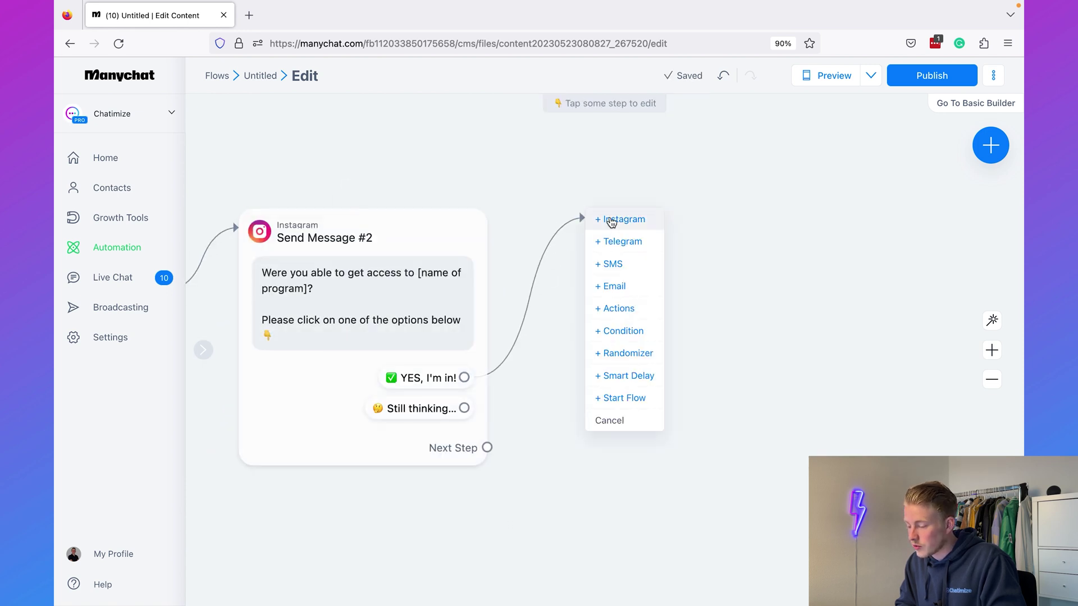
{"action": "left_click", "coordinate": [611, 221]}
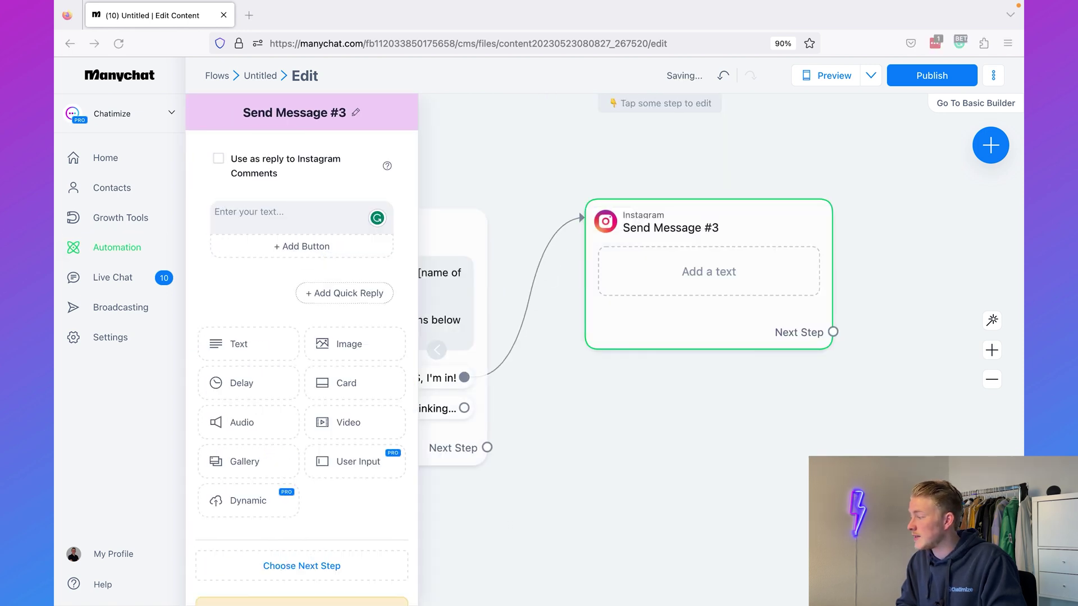
{"action": "left_click", "coordinate": [302, 214]}
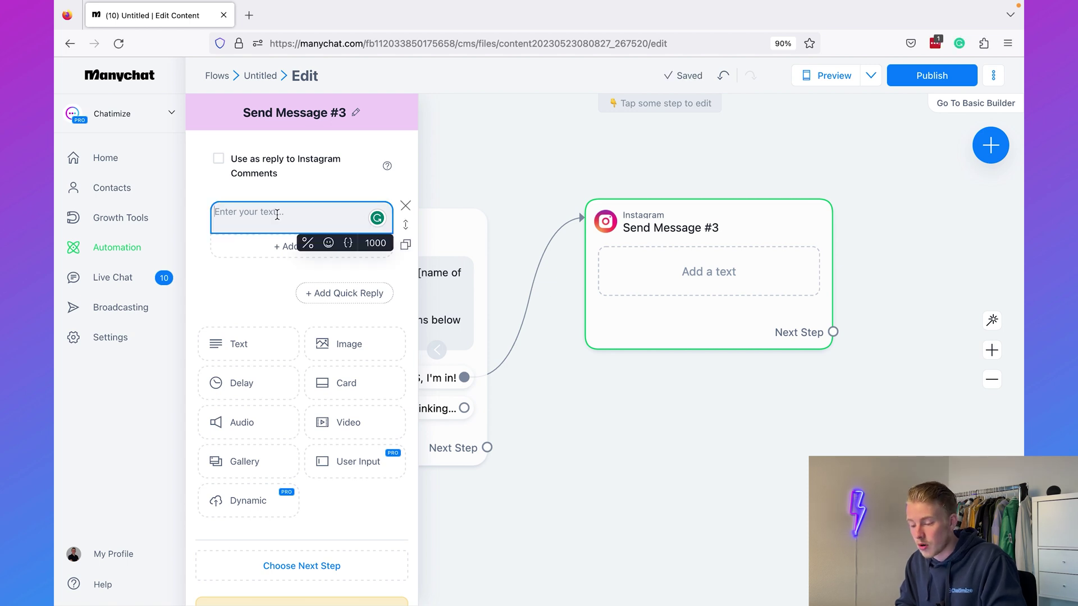
{"action": "key", "text": "super+v"}
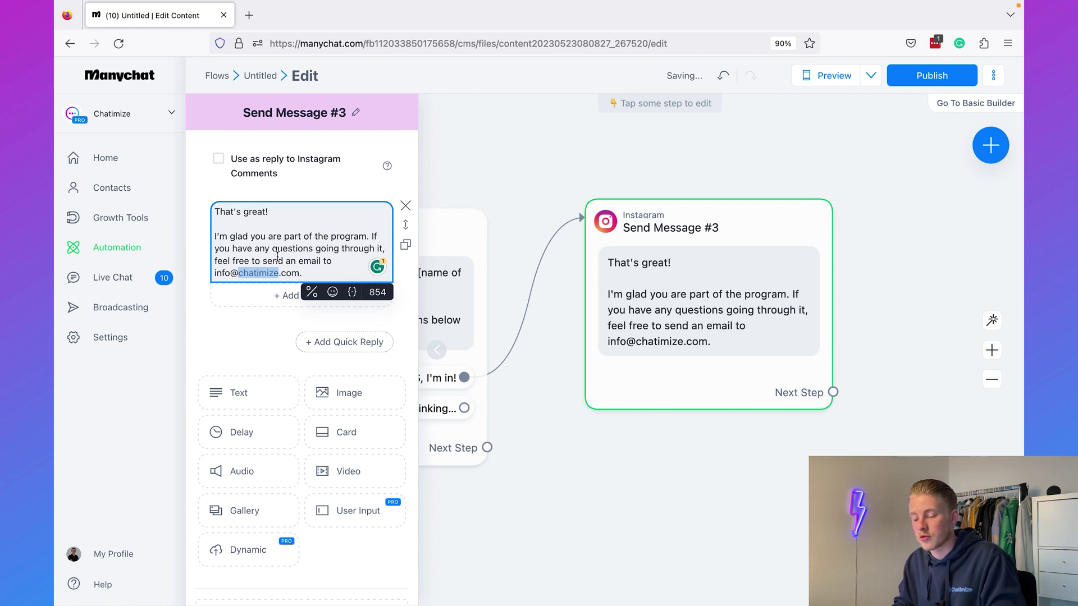
{"action": "left_click", "coordinate": [572, 432]}
{"action": "scroll", "coordinate": [573, 432], "scroll_direction": "up", "scroll_amount": 3}
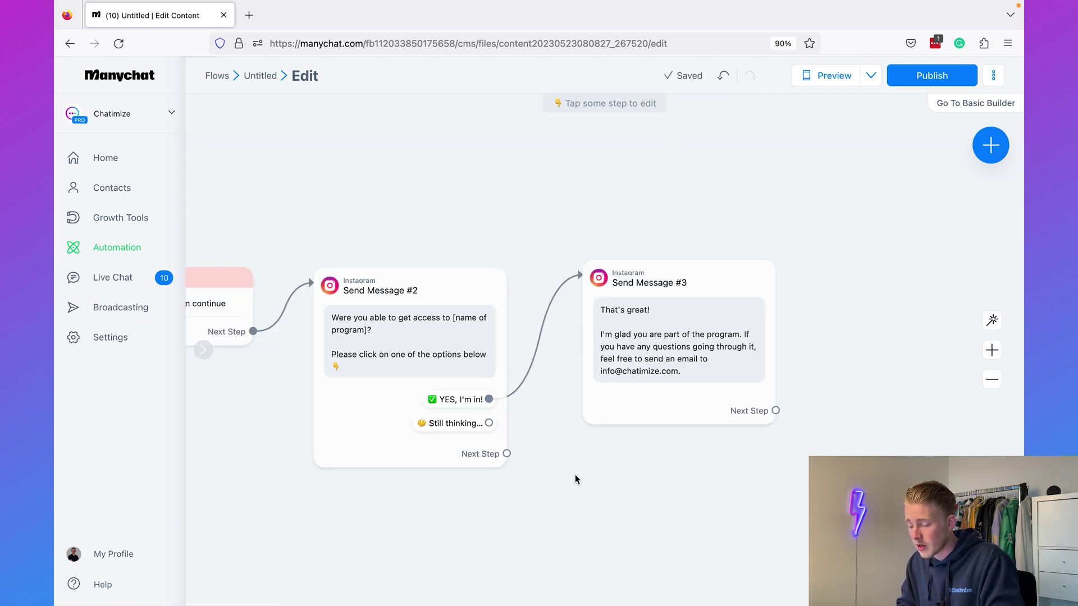
{"action": "scroll", "coordinate": [582, 393], "scroll_direction": "down", "scroll_amount": 3}
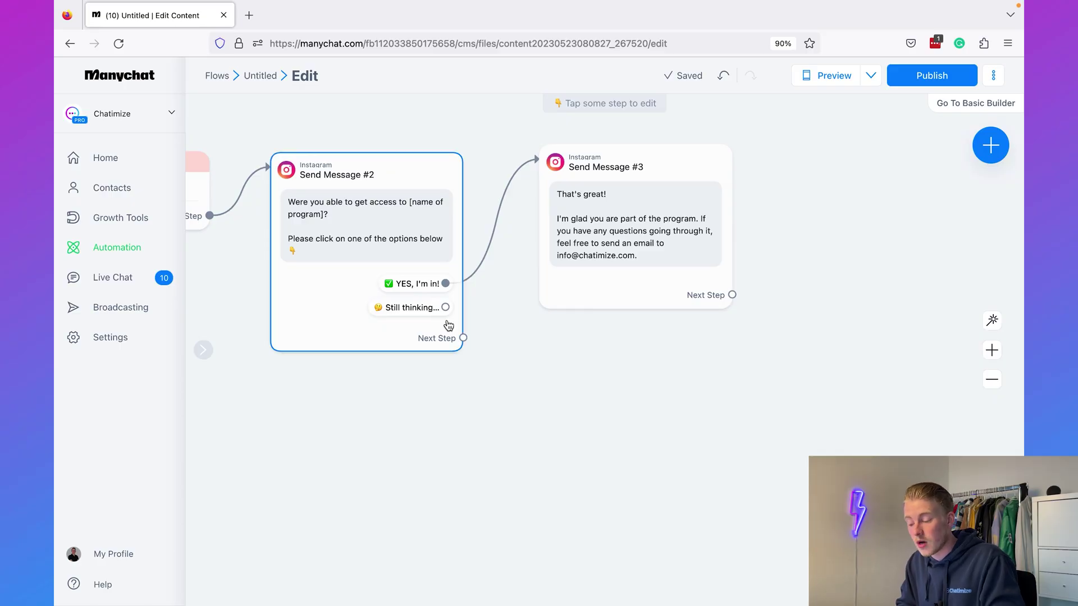
Connect "🤔 Still thinking..." to a new Instagram message reading "I understand! I will bring in someone from our team to help you with this 💪".
{"action": "left_click_drag", "start_coordinate": [445, 307], "coordinate": [539, 380]}
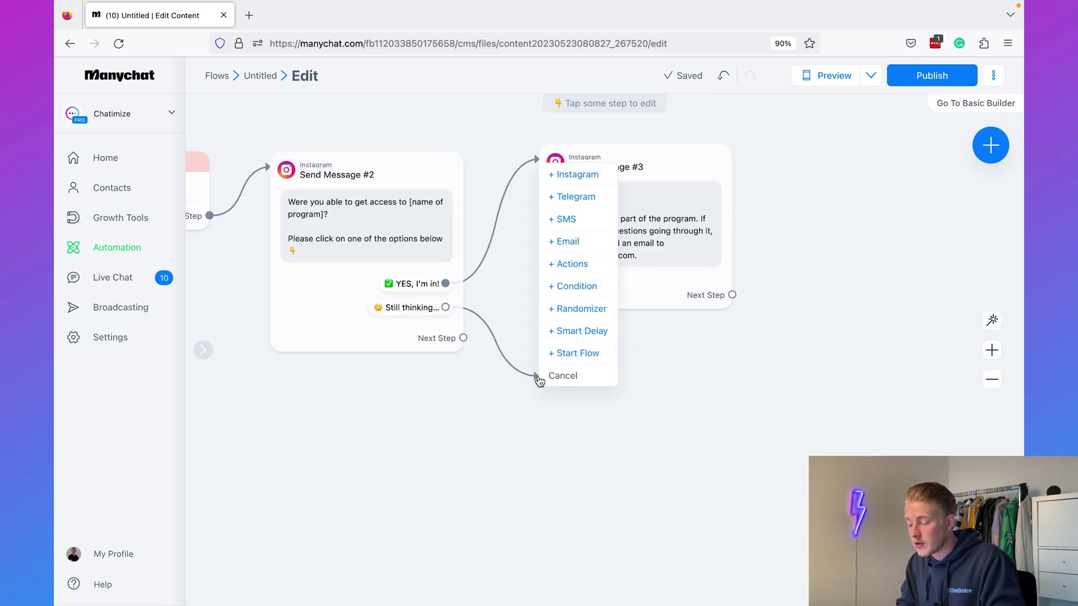
{"action": "left_click", "coordinate": [564, 176]}
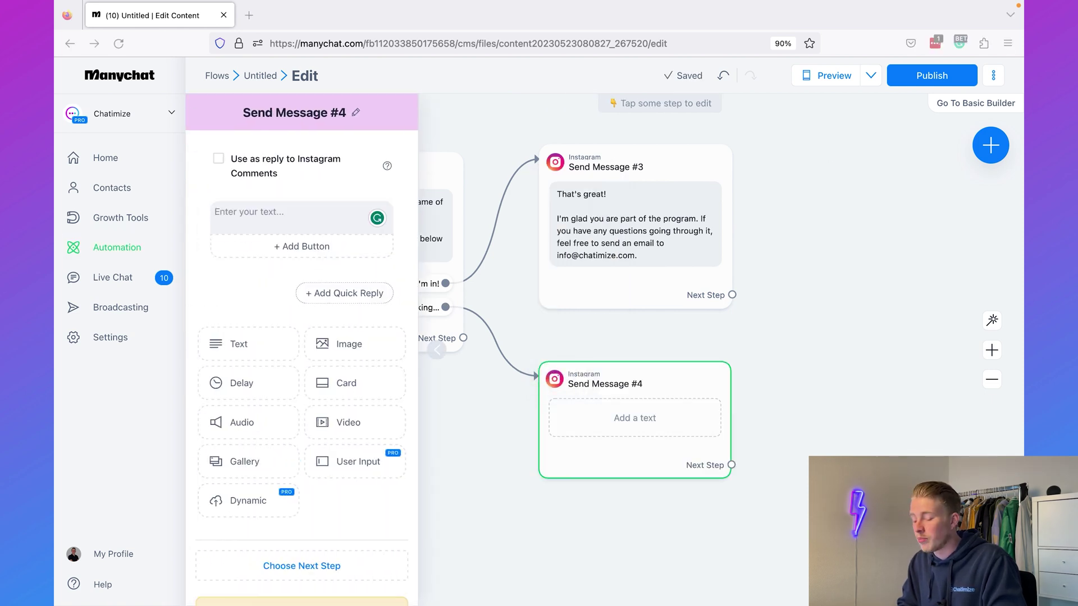
{"action": "left_click", "coordinate": [289, 221]}
{"action": "type", "text": "I understand!  I will bring in someone from our team to help you with this 💪"}
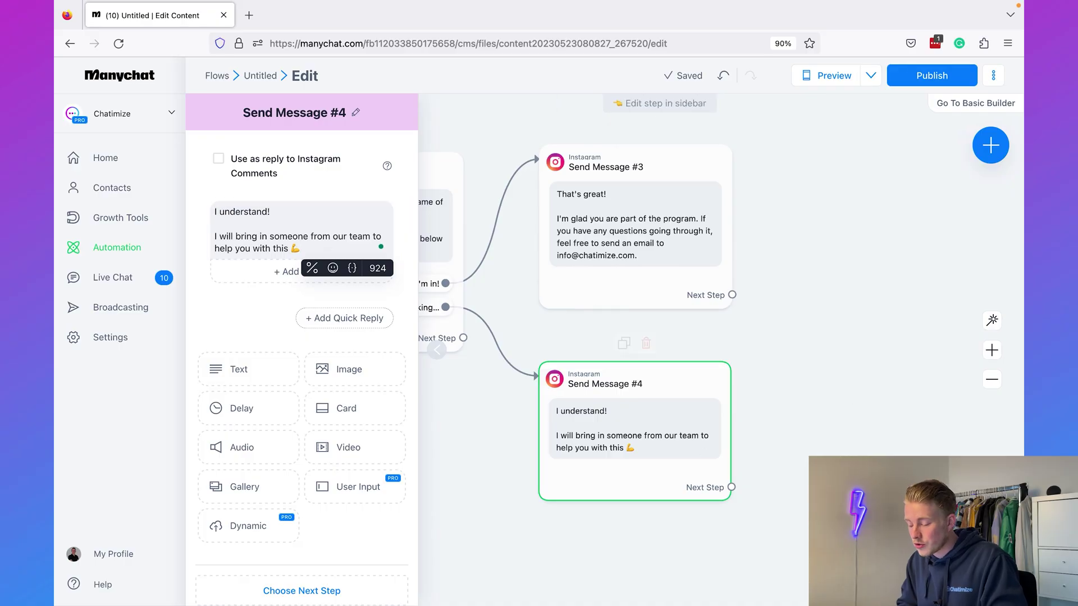
Add an Actions step after the "I understand!" message that assigns the conversation to the available team member.
{"action": "left_click_drag", "start_coordinate": [829, 466], "coordinate": [558, 440]}
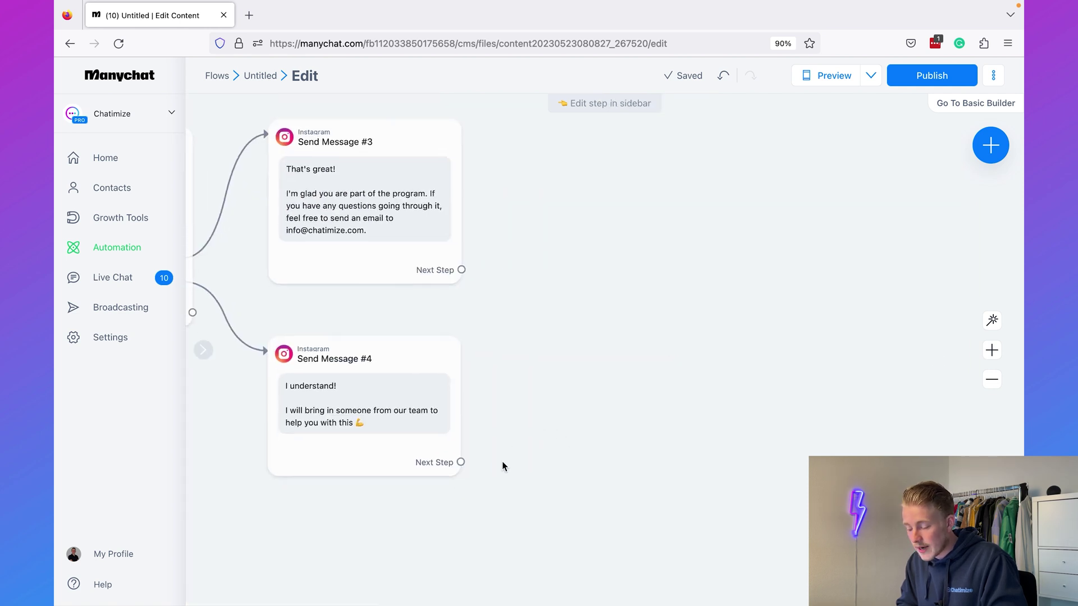
{"action": "left_click_drag", "start_coordinate": [461, 463], "coordinate": [521, 398]}
{"action": "left_click_drag", "start_coordinate": [516, 349], "coordinate": [515, 348]}
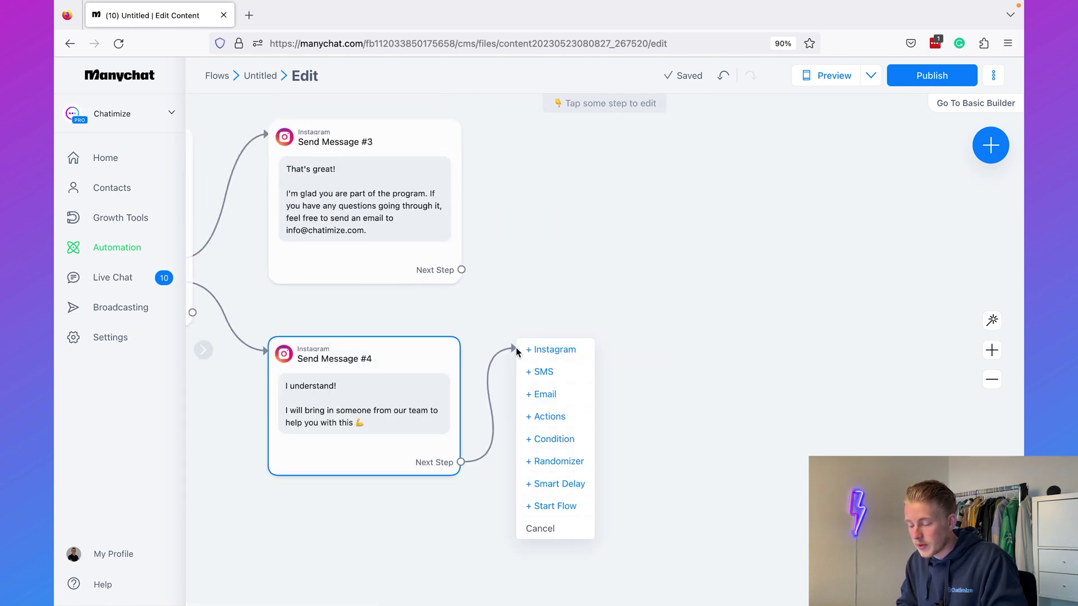
{"action": "left_click", "coordinate": [558, 419]}
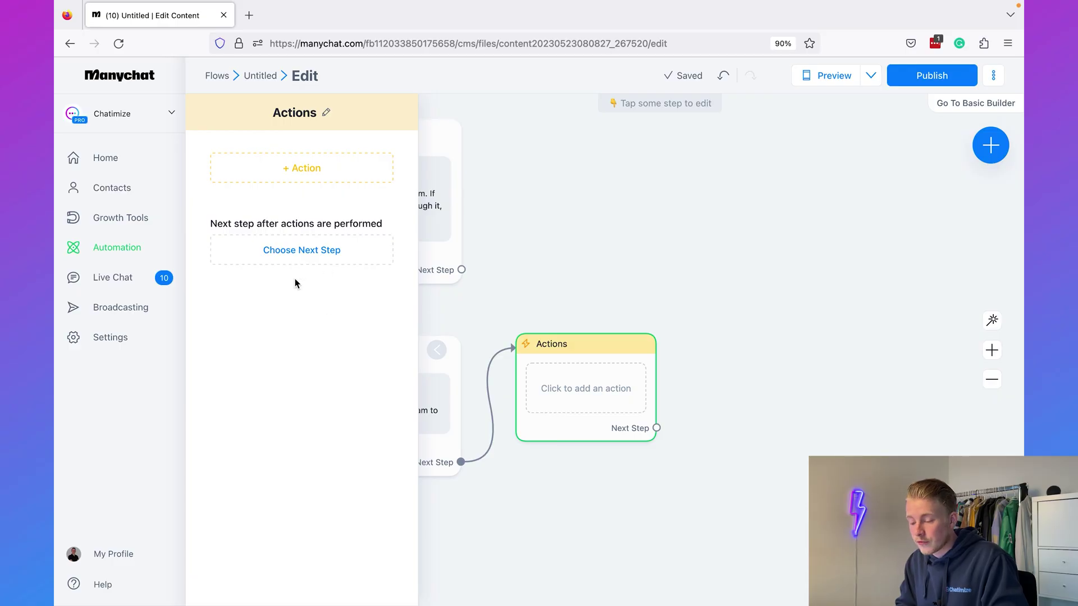
{"action": "left_click", "coordinate": [295, 168]}
{"action": "scroll", "coordinate": [315, 246], "scroll_direction": "down", "scroll_amount": 2}
{"action": "scroll", "coordinate": [315, 245], "scroll_direction": "down", "scroll_amount": 1}
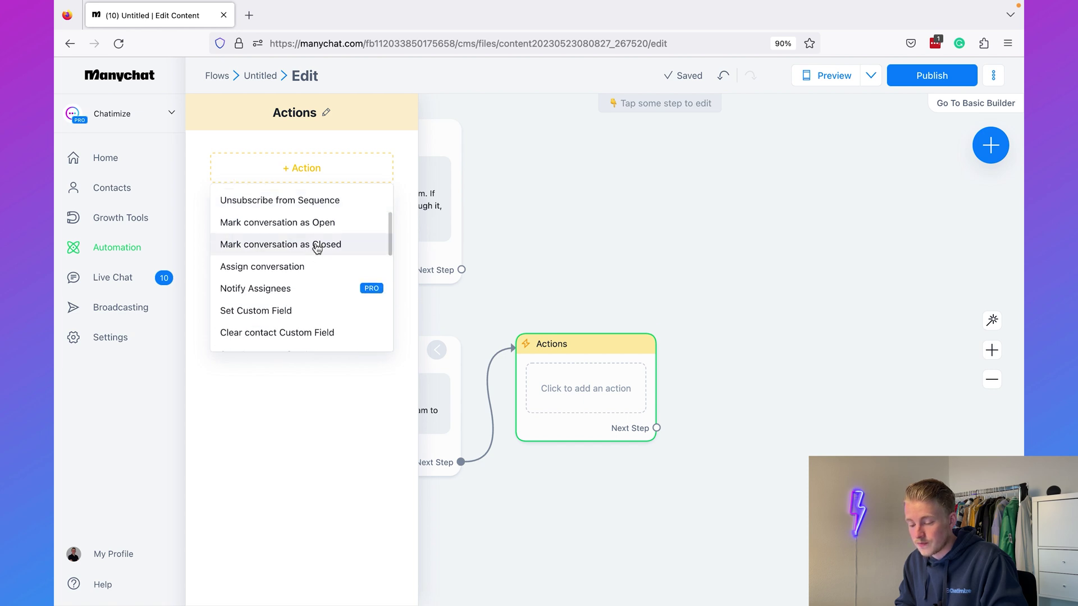
{"action": "left_click", "coordinate": [293, 267]}
{"action": "left_click", "coordinate": [291, 190]}
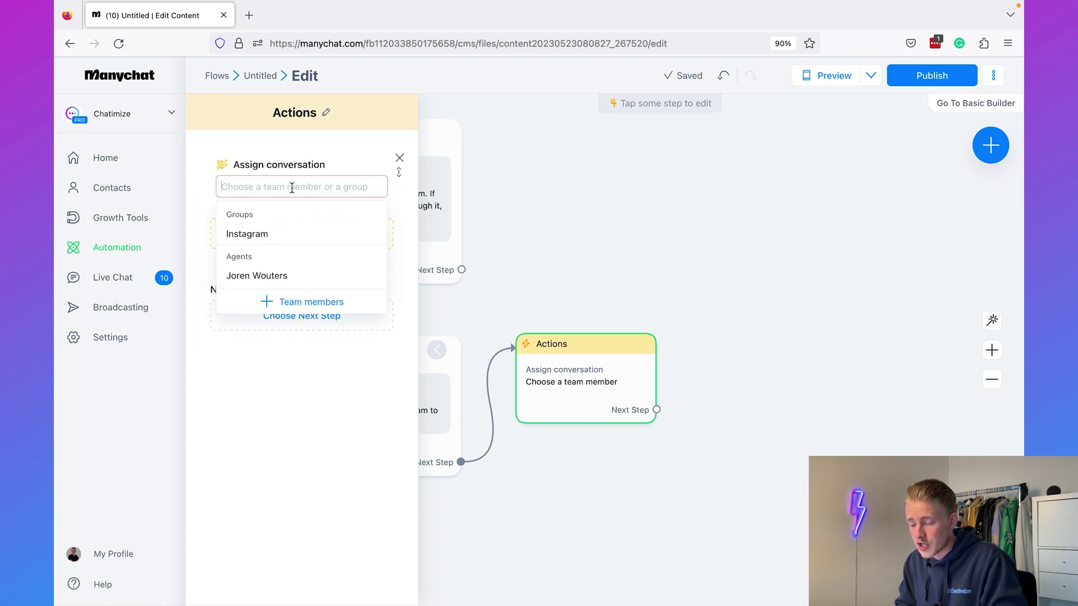
{"action": "left_click", "coordinate": [283, 277]}
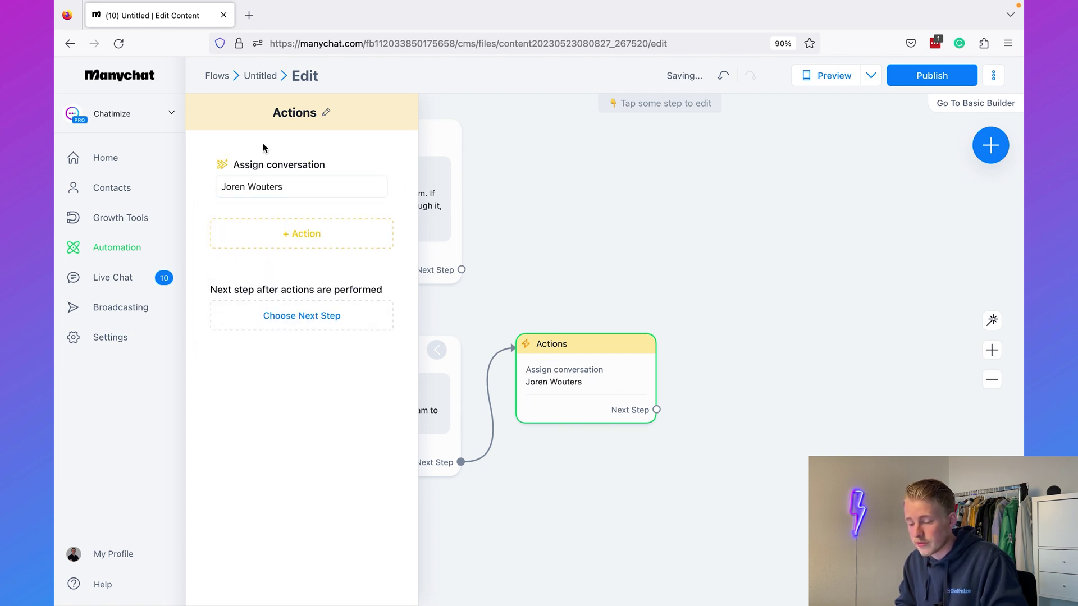
Add a Notify Assignees action that notifies one person via E-mail to the same Actions step.
{"action": "left_click", "coordinate": [271, 246]}
{"action": "scroll", "coordinate": [280, 324], "scroll_direction": "down", "scroll_amount": 2}
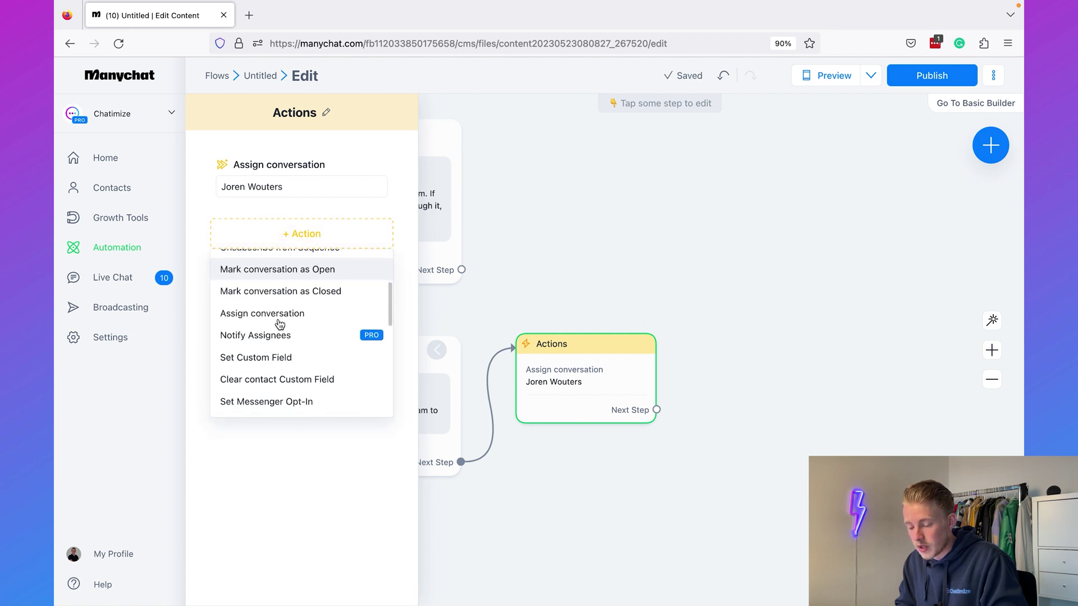
{"action": "left_click", "coordinate": [277, 335]}
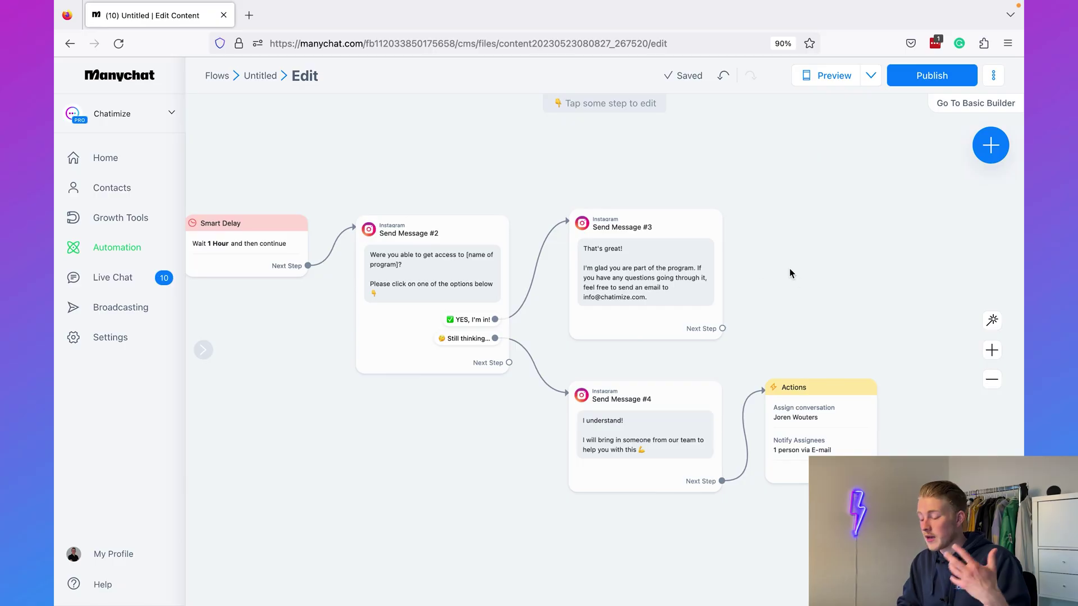
Review the flow from the coupon message through the Smart Delay to the two follow-up reply branches.
{"action": "scroll", "coordinate": [792, 272], "scroll_direction": "left", "scroll_amount": 5}
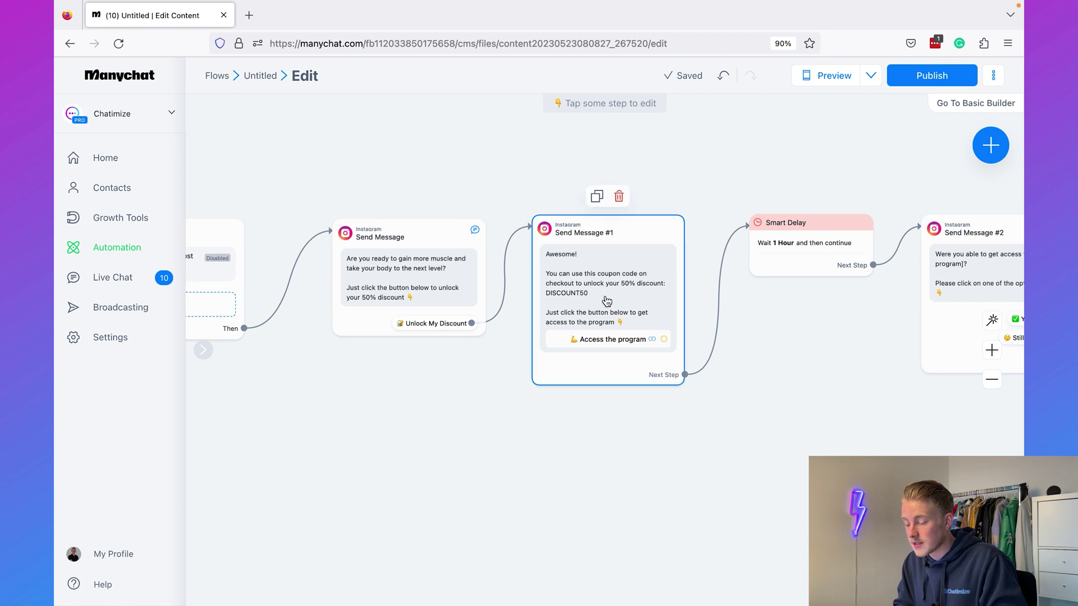
{"action": "scroll", "coordinate": [678, 333], "scroll_direction": "right", "scroll_amount": 5}
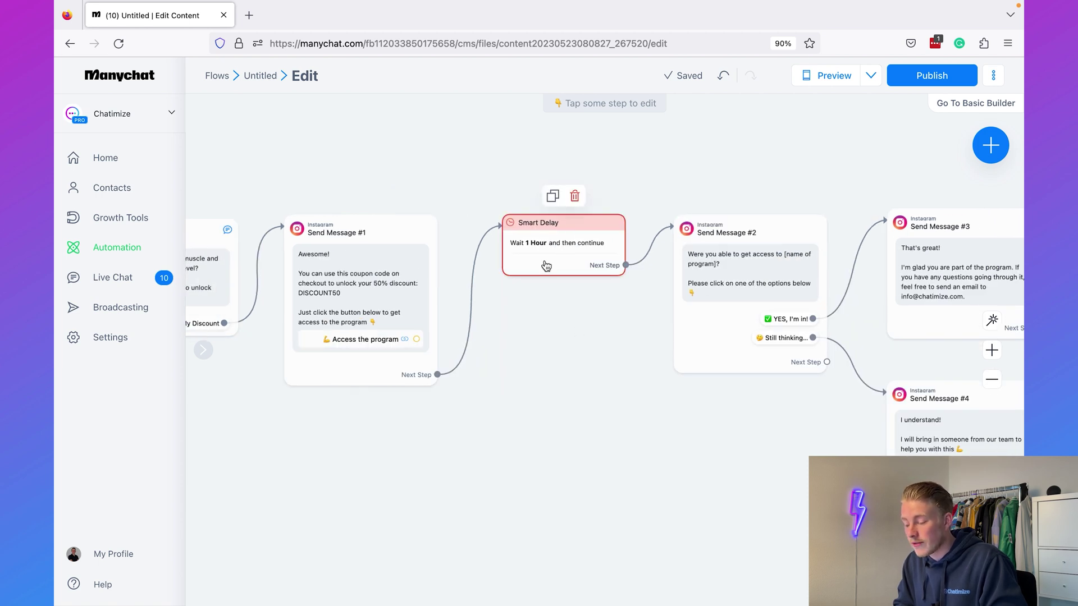
{"action": "scroll", "coordinate": [517, 366], "scroll_direction": "right", "scroll_amount": 3}
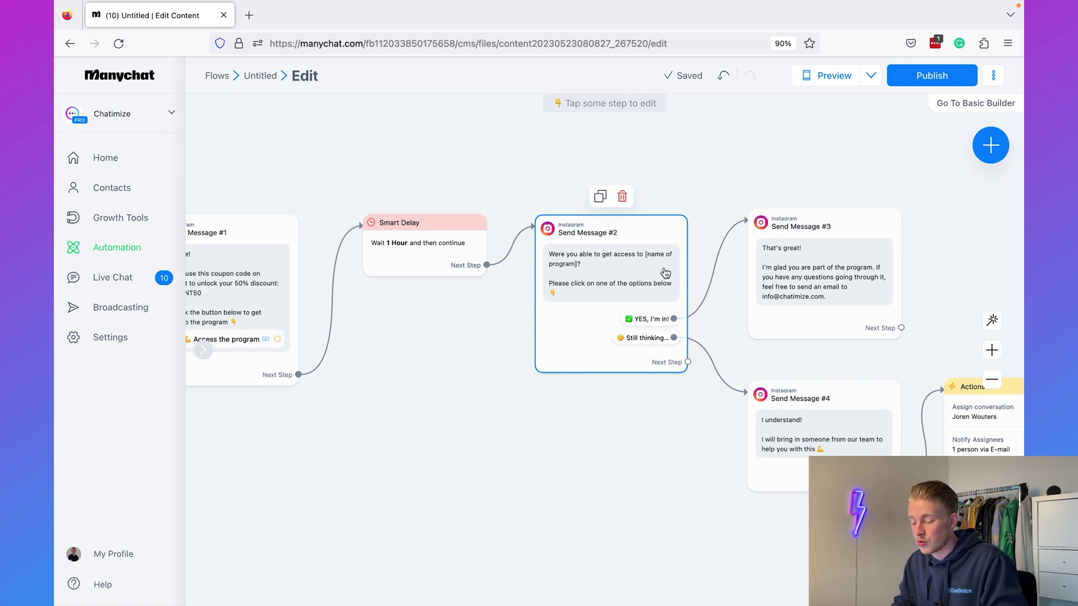
{"action": "left_click_drag", "start_coordinate": [743, 350], "coordinate": [606, 355]}
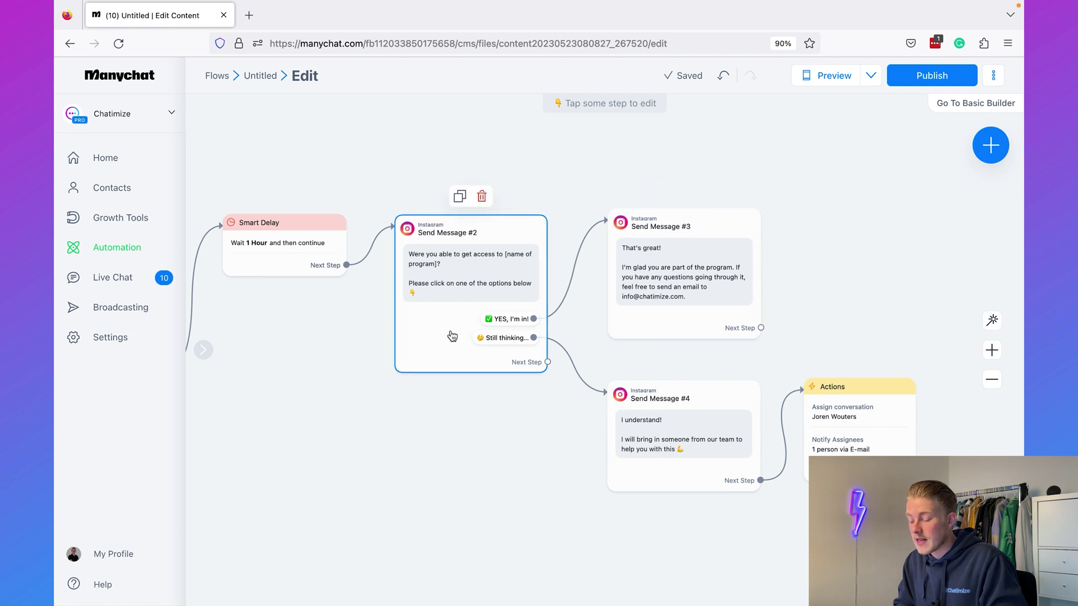
{"action": "scroll", "coordinate": [530, 402], "scroll_direction": "up", "scroll_amount": 3}
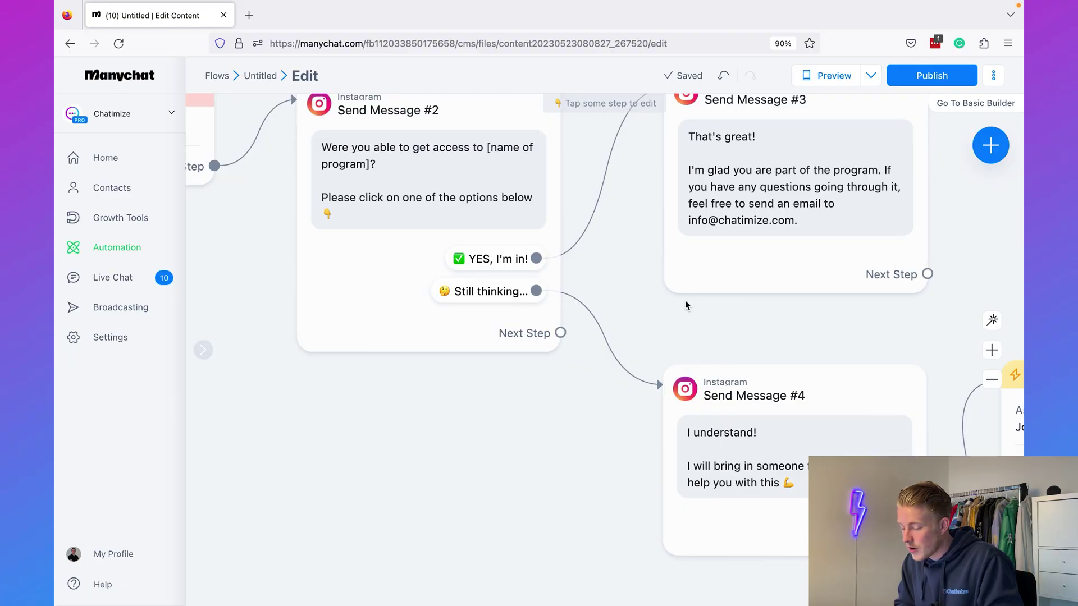
{"action": "scroll", "coordinate": [685, 301], "scroll_direction": "down", "scroll_amount": 3}
{"action": "scroll", "coordinate": [492, 408], "scroll_direction": "down", "scroll_amount": 3}
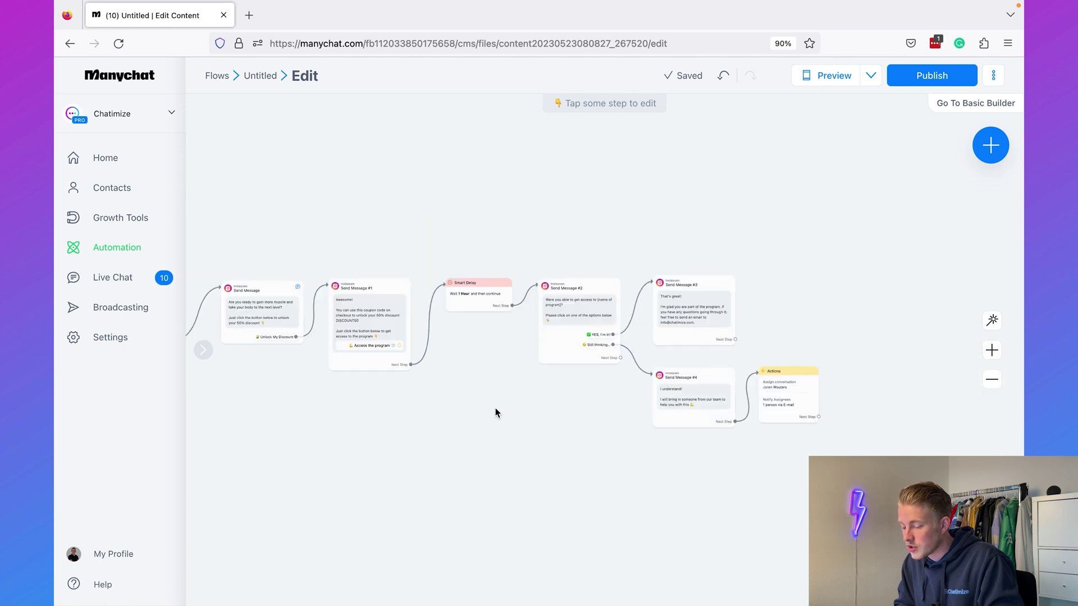
Publish the finished discount flow and look over its steps from the comment trigger onward.
{"action": "left_click", "coordinate": [903, 76]}
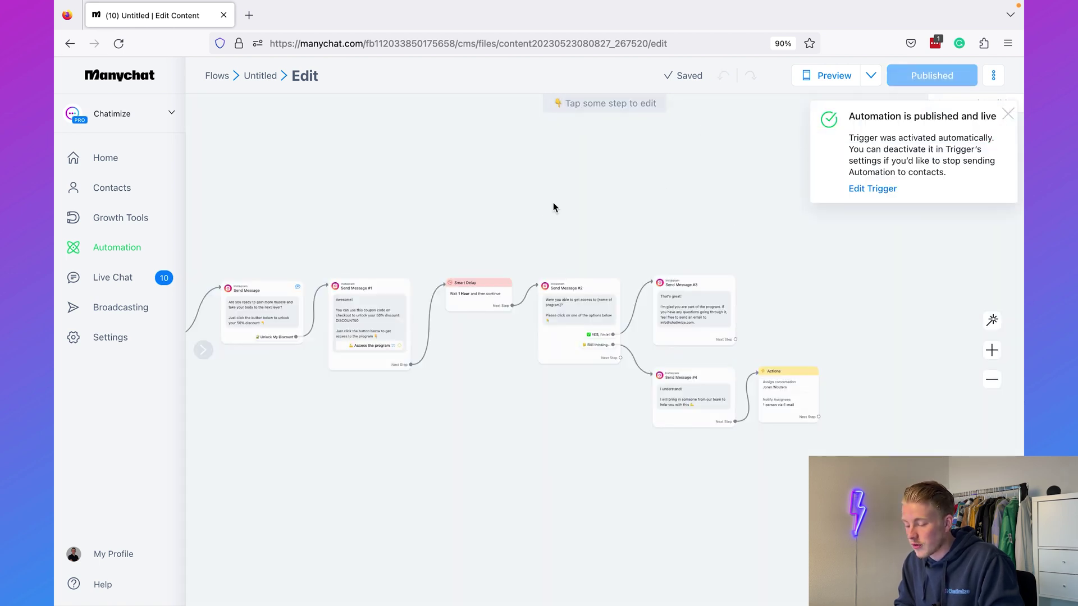
{"action": "scroll", "coordinate": [596, 220], "scroll_direction": "up", "scroll_amount": 3}
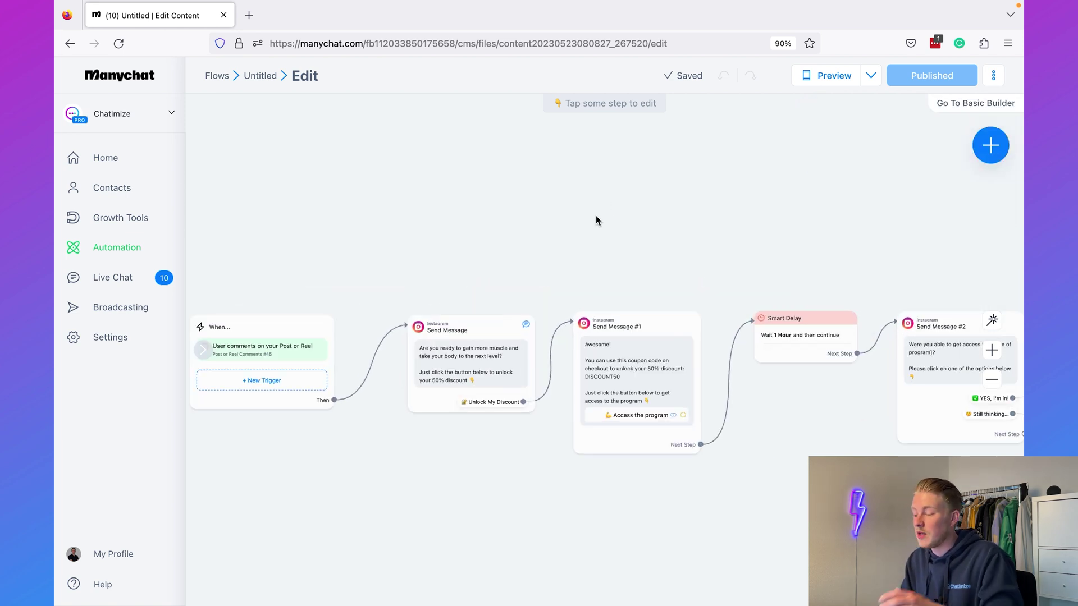
{"action": "left_click_drag", "start_coordinate": [609, 245], "coordinate": [507, 245]}
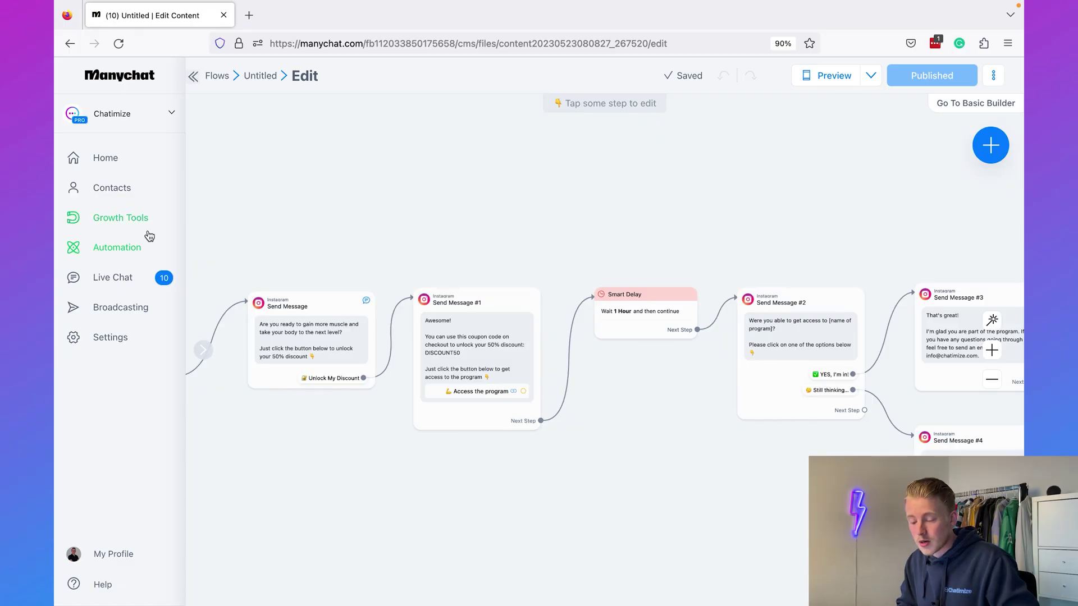
Create a new flow with an Instagram trigger for users sending a Direct Message with a Keyword.
{"action": "left_click", "coordinate": [137, 247]}
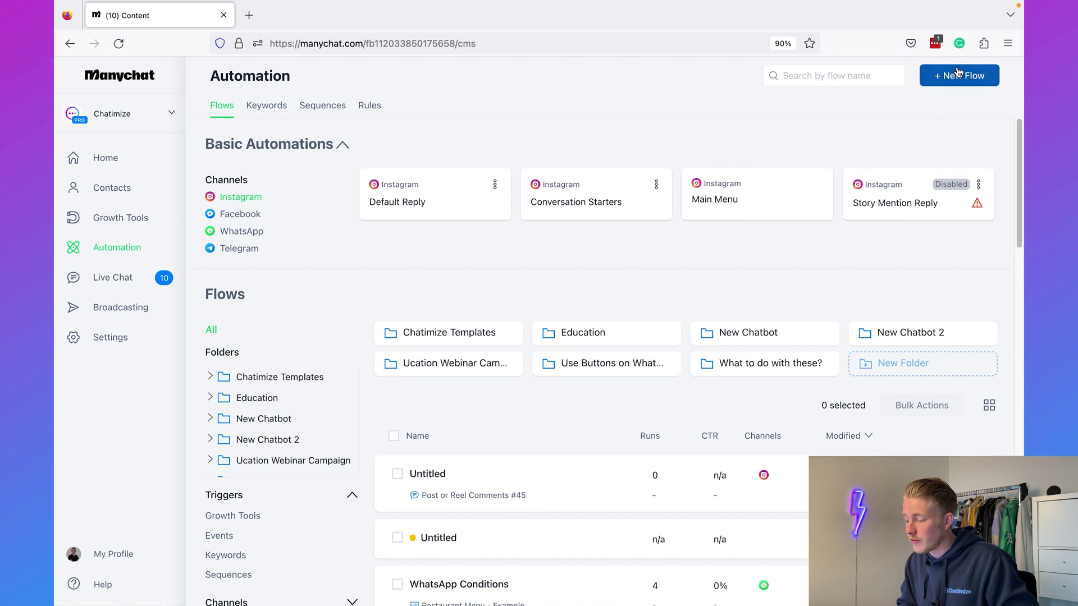
{"action": "left_click", "coordinate": [958, 73]}
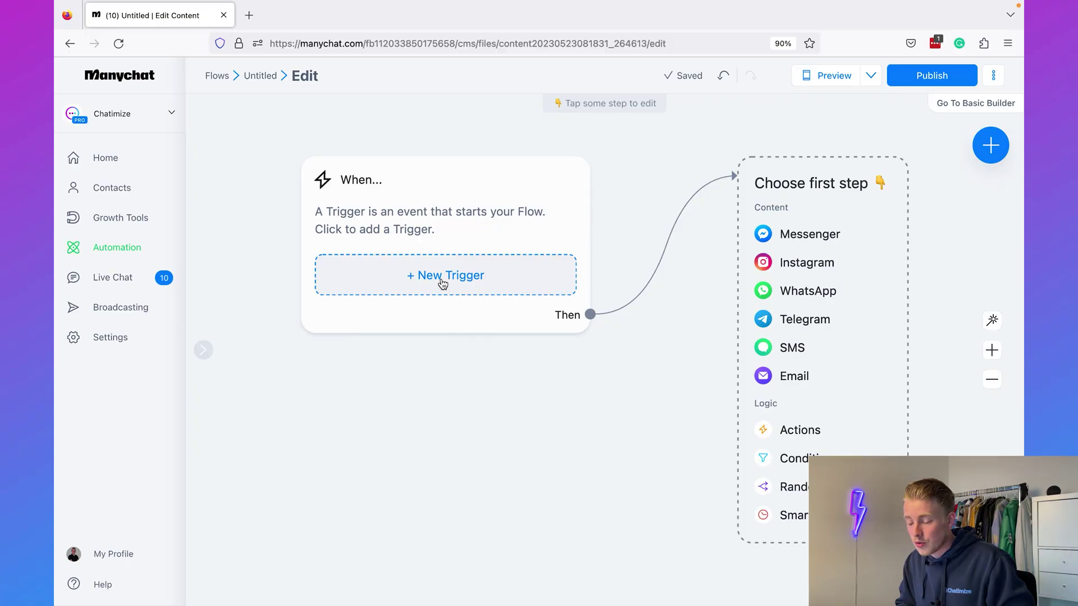
{"action": "left_click", "coordinate": [442, 281]}
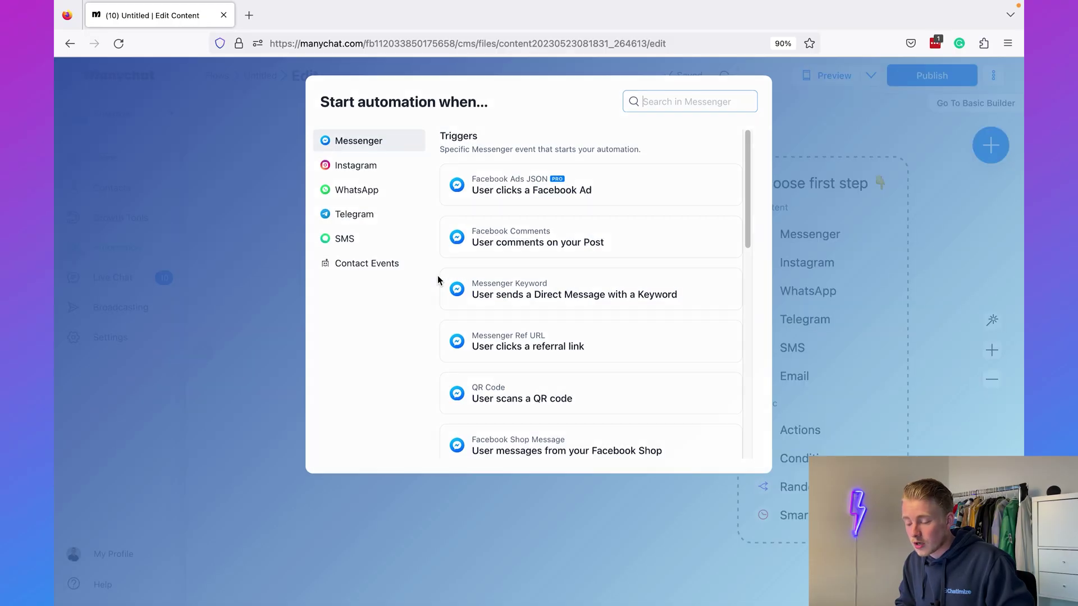
{"action": "left_click", "coordinate": [362, 170]}
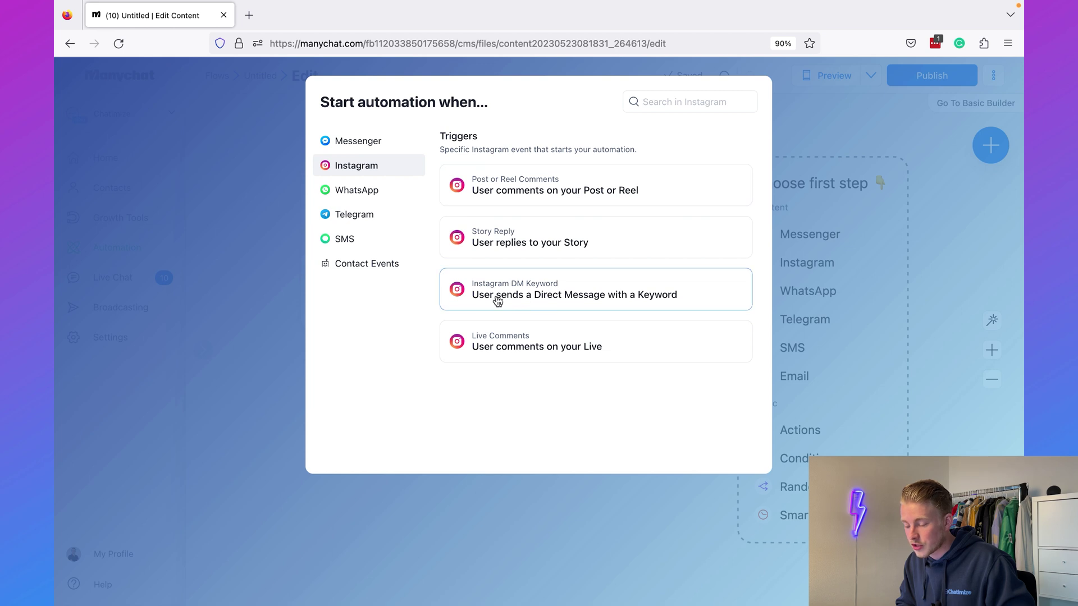
{"action": "left_click", "coordinate": [582, 294]}
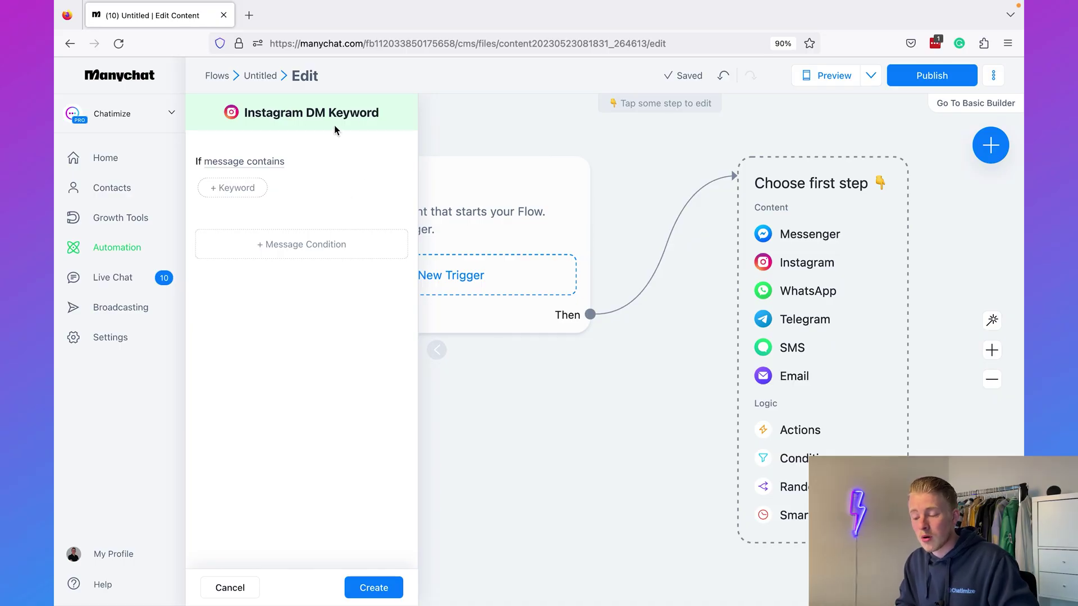
Set the trigger to messages containing the keywords "payment" and "pay ment", and create it.
{"action": "type", "text": "payment"}
{"action": "left_click", "coordinate": [385, 161]}
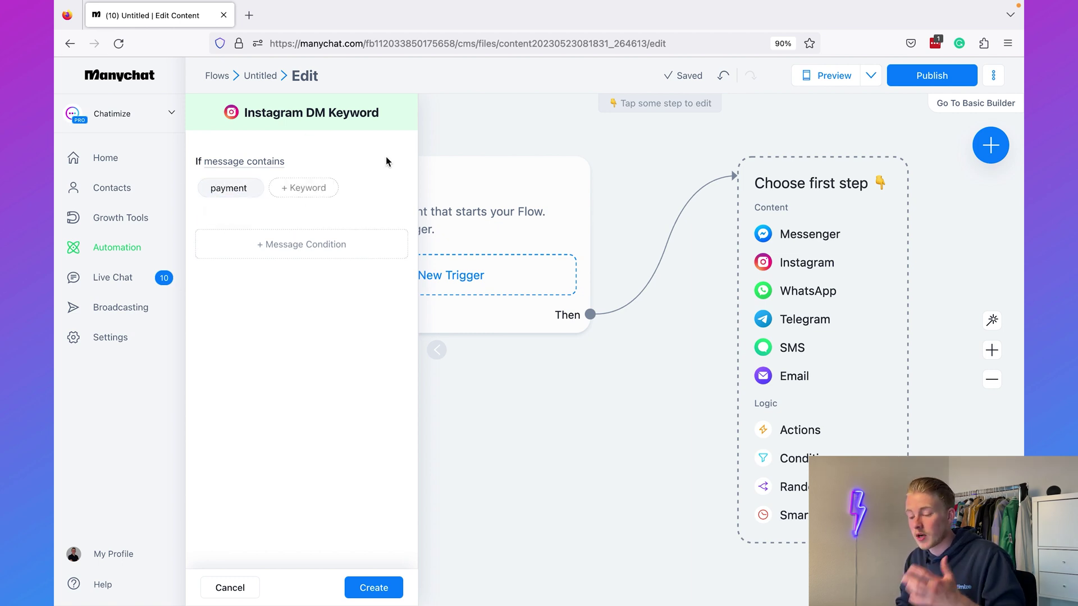
{"action": "type", "text": "pay ment"}
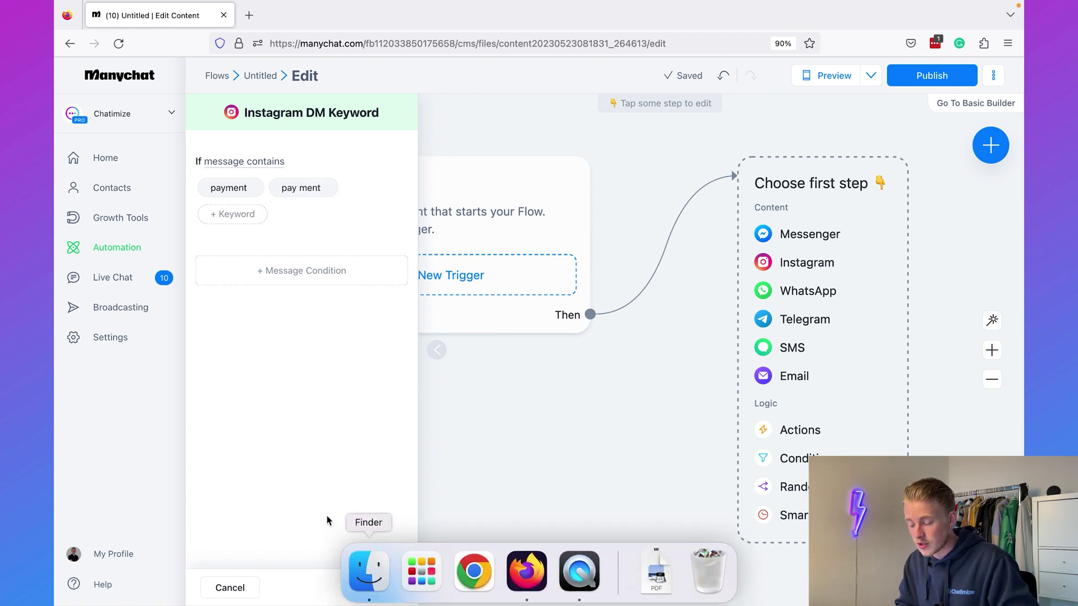
{"action": "left_click", "coordinate": [373, 592]}
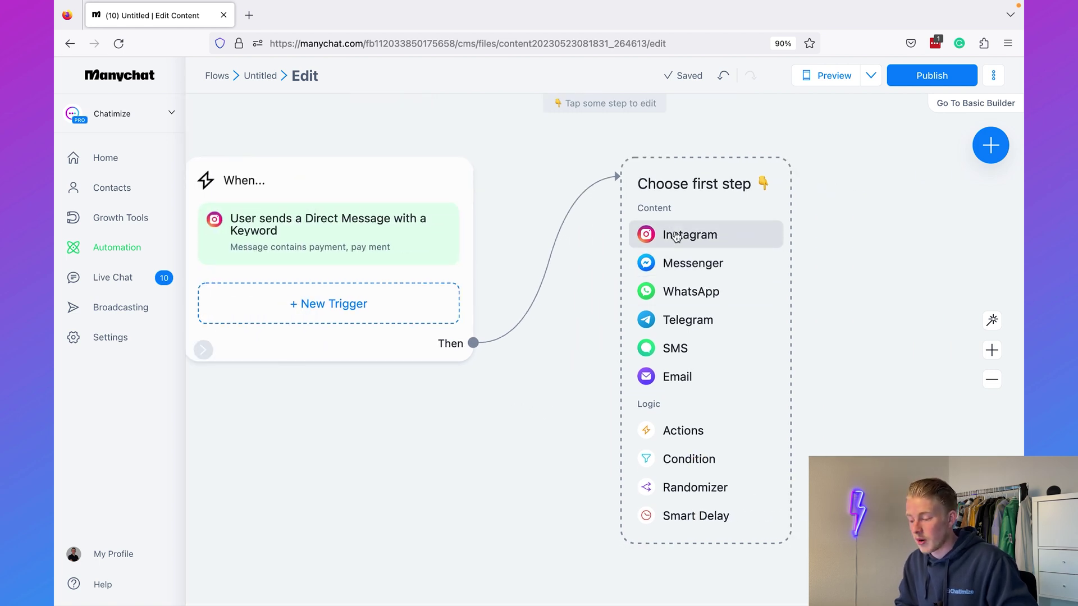
Add an Instagram message offering credit card or Paypal payment, $199 one-time or three terms of $99, and publish the payment flow.
{"action": "left_click", "coordinate": [676, 235]}
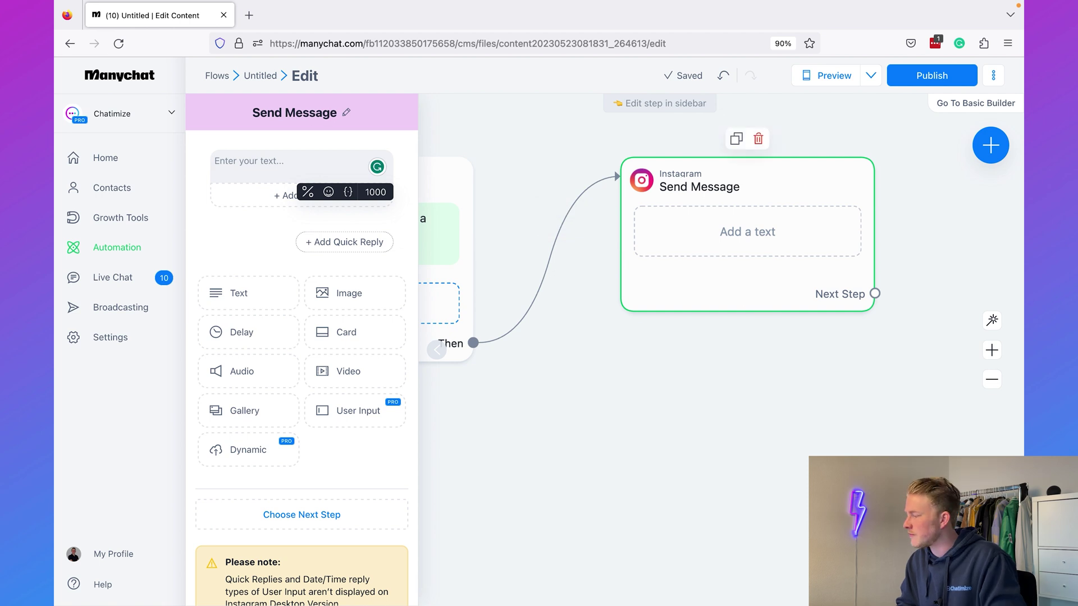
{"action": "key", "text": "super+Tab"}
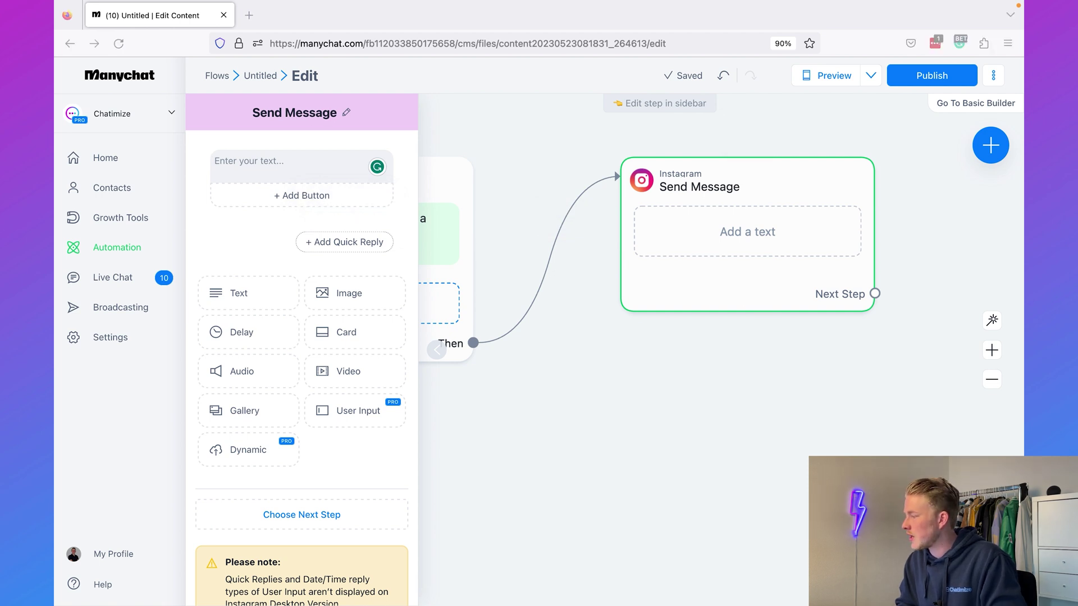
{"action": "left_click", "coordinate": [280, 169]}
{"action": "type", "text": "You can pay for our program by using a credit card or Paypal.  The program is available for a one-time payment of $199 or you can pay in three terms of $99."}
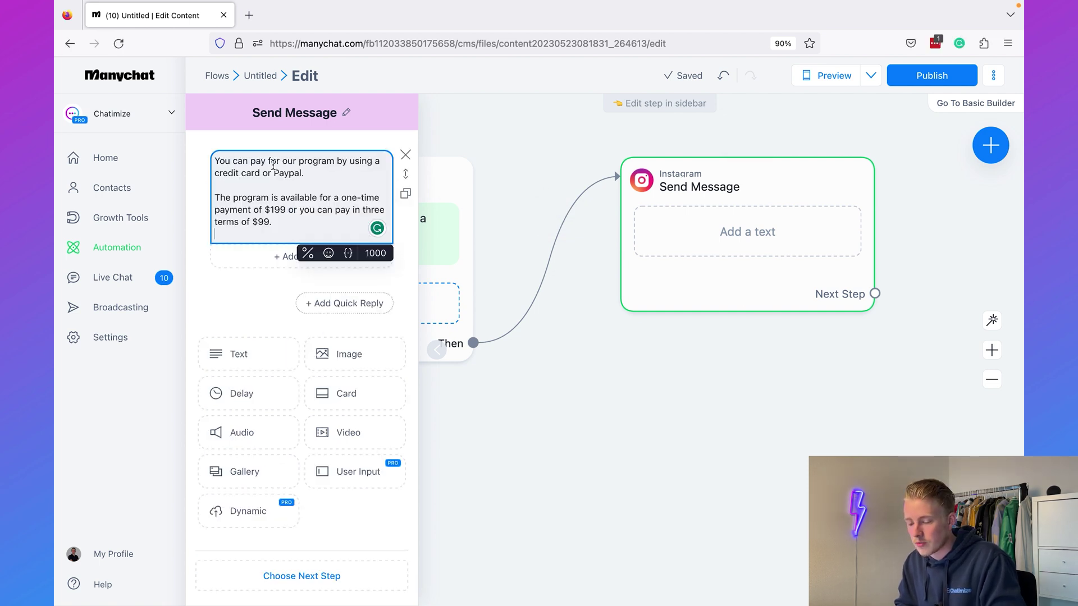
{"action": "key", "text": "BackSpace"}
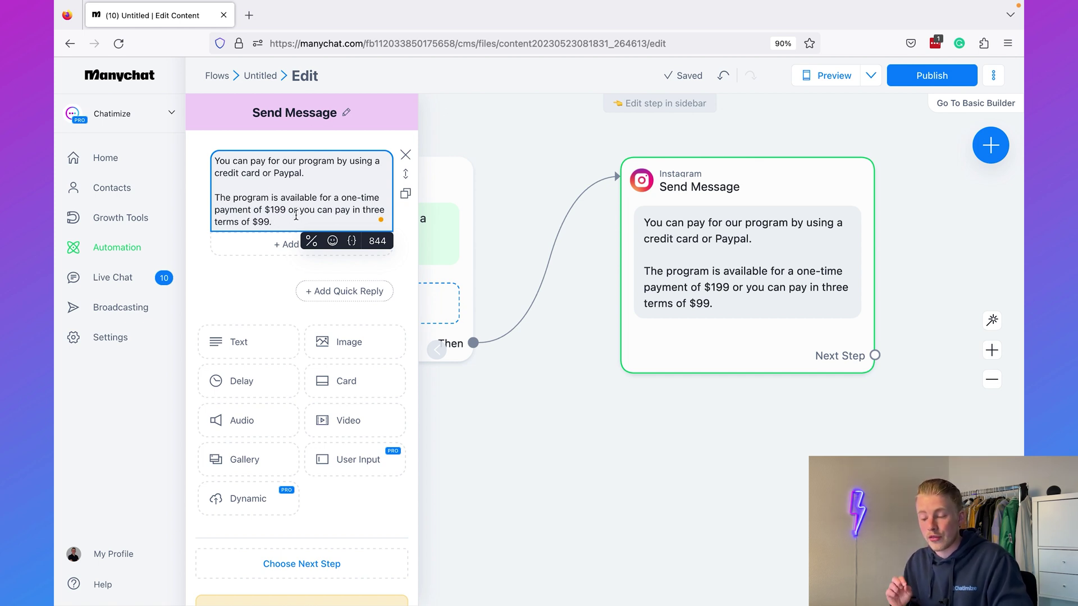
{"action": "left_click", "coordinate": [537, 147]}
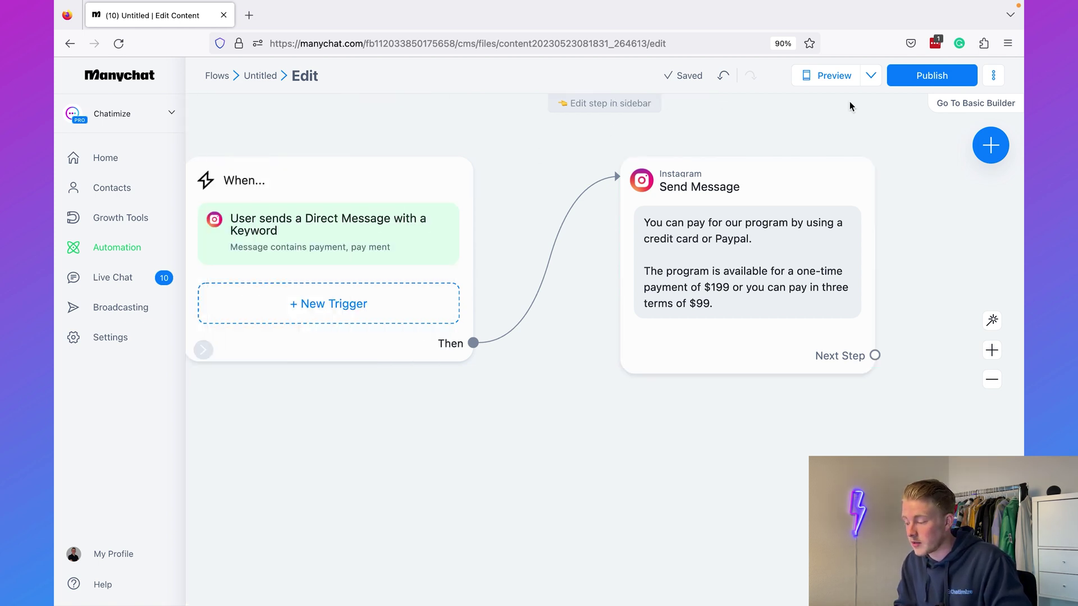
{"action": "left_click", "coordinate": [917, 79]}
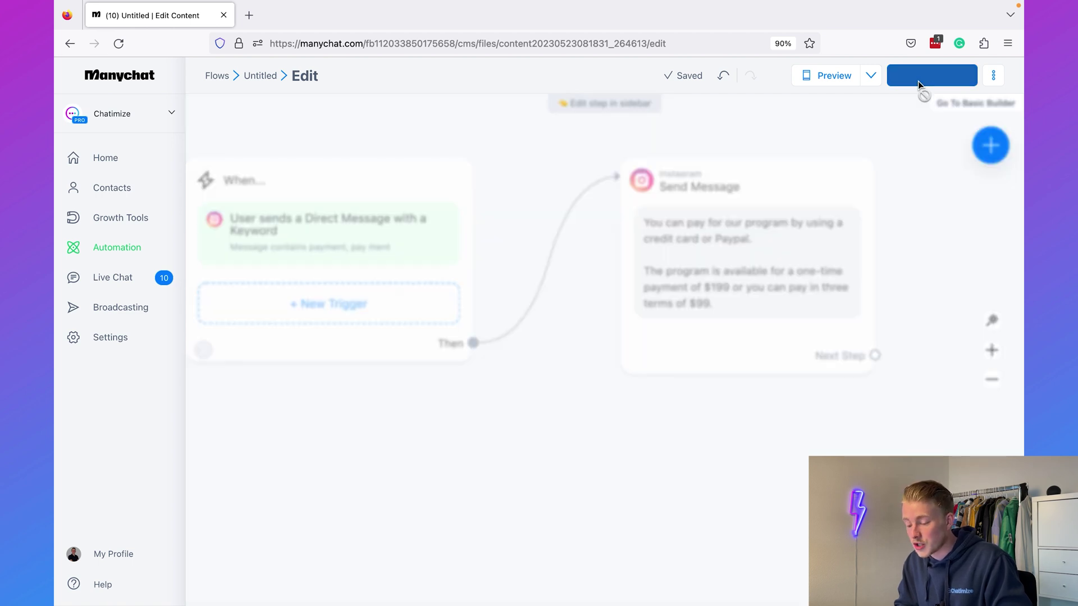
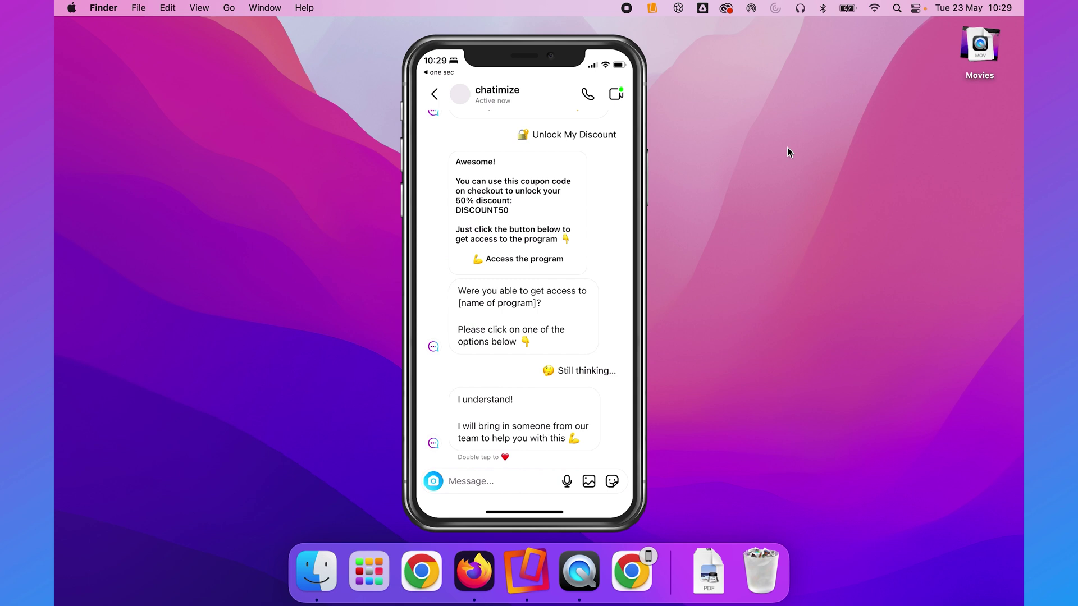
Switch to the Manychat browser window and open Live Chat.
{"action": "key", "text": "ctrl+Up"}
{"action": "left_click", "coordinate": [632, 56]}
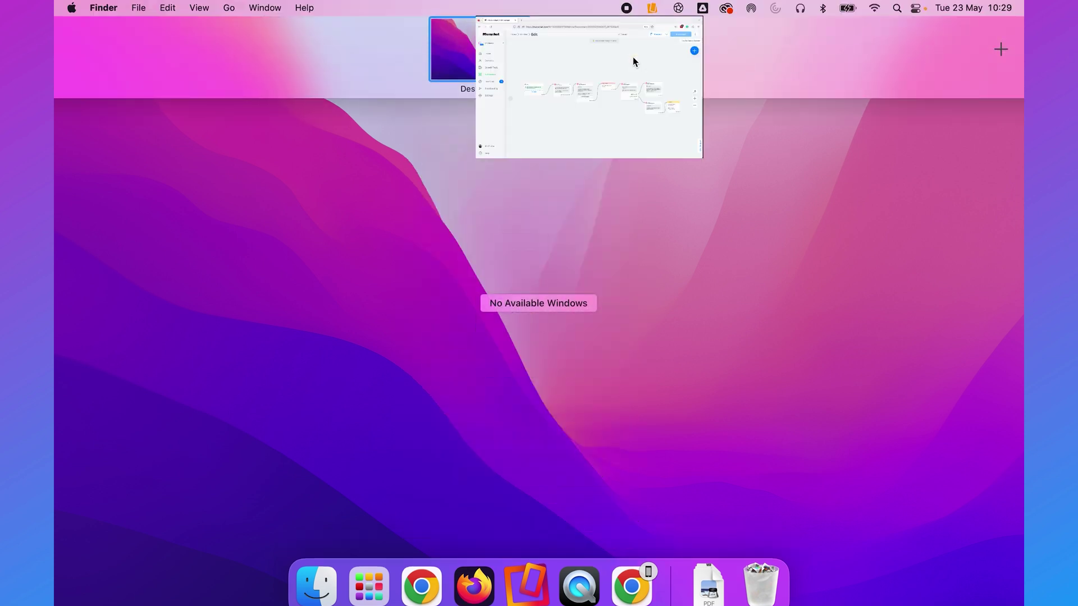
{"action": "left_click", "coordinate": [111, 277]}
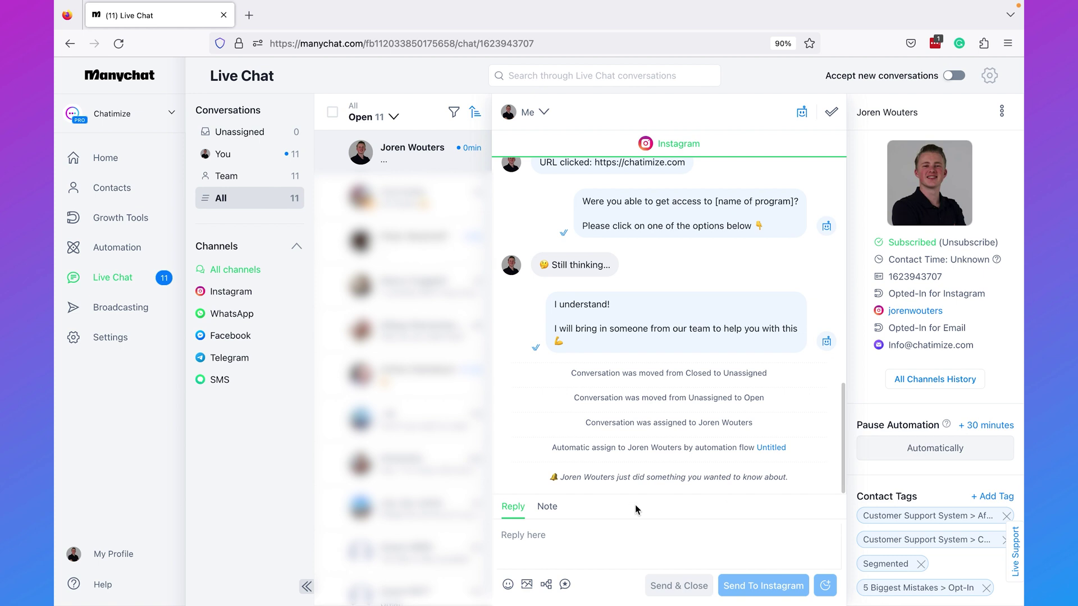
Pause the automation for the open Instagram contact for 30 minutes.
{"action": "left_click", "coordinate": [997, 426]}
{"action": "left_click", "coordinate": [988, 426]}
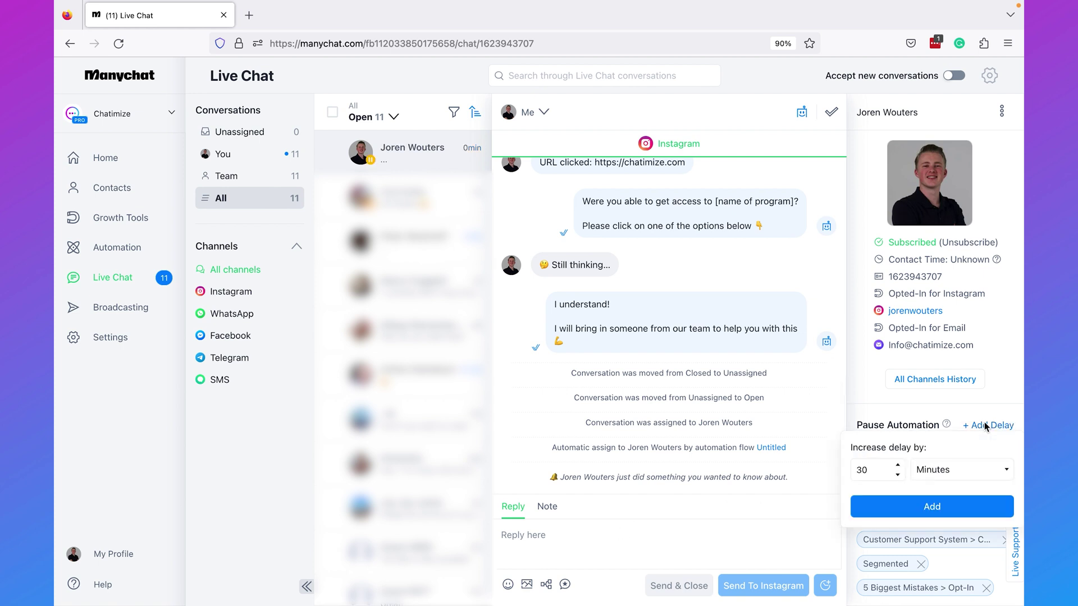
{"action": "left_click", "coordinate": [917, 468]}
{"action": "left_click", "coordinate": [920, 432]}
{"action": "left_click", "coordinate": [889, 417]}
Send the Instagram contact a greeting introducing yourself from the Chatimize team and asking "What are you still thinking about?".
{"action": "left_click", "coordinate": [552, 531]}
{"action": "type", "text": "Hey "}
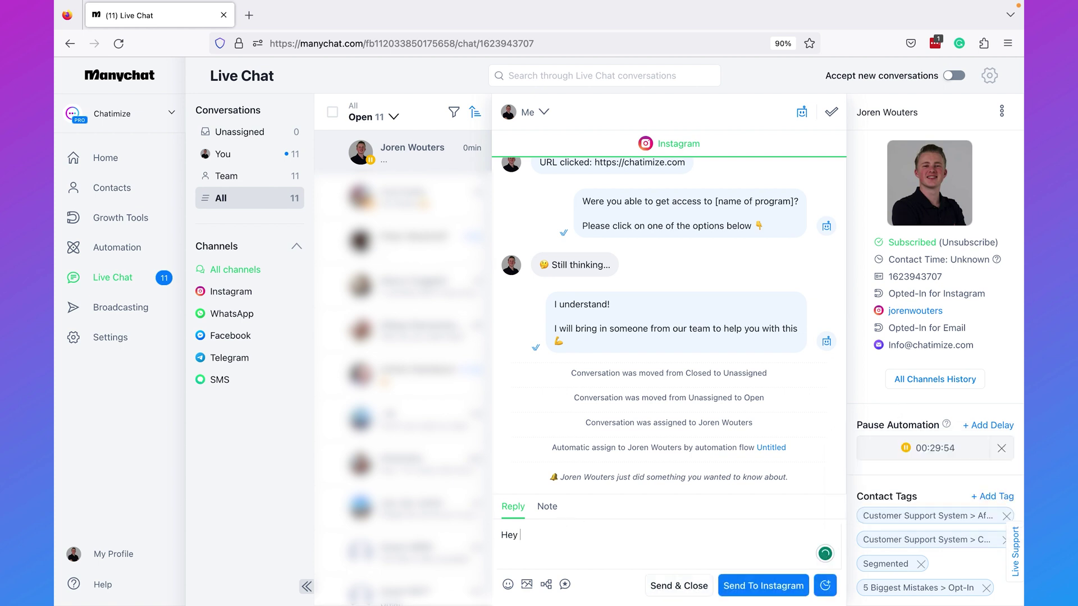
{"action": "type", "text": "there! I am Joren from the Chatimize team."}
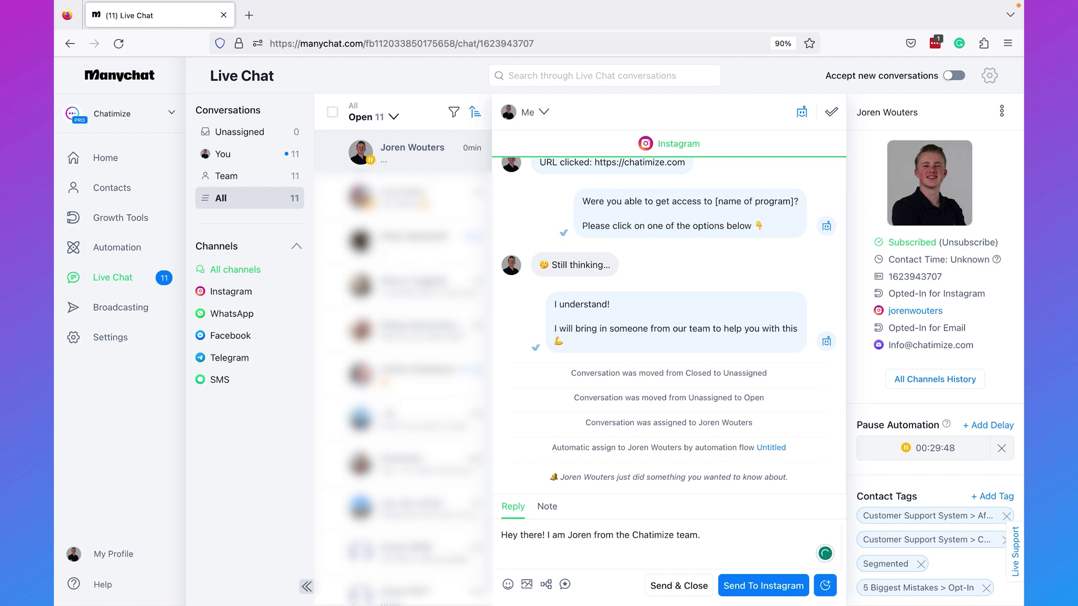
{"action": "type", "text": " What are you still thinking about?"}
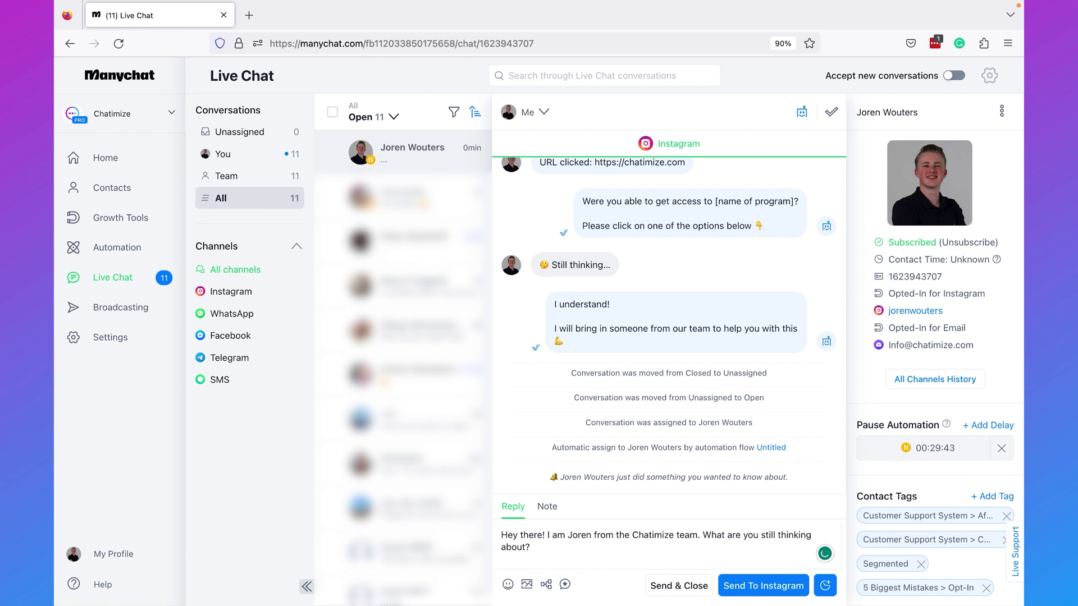
{"action": "key", "text": "Return"}
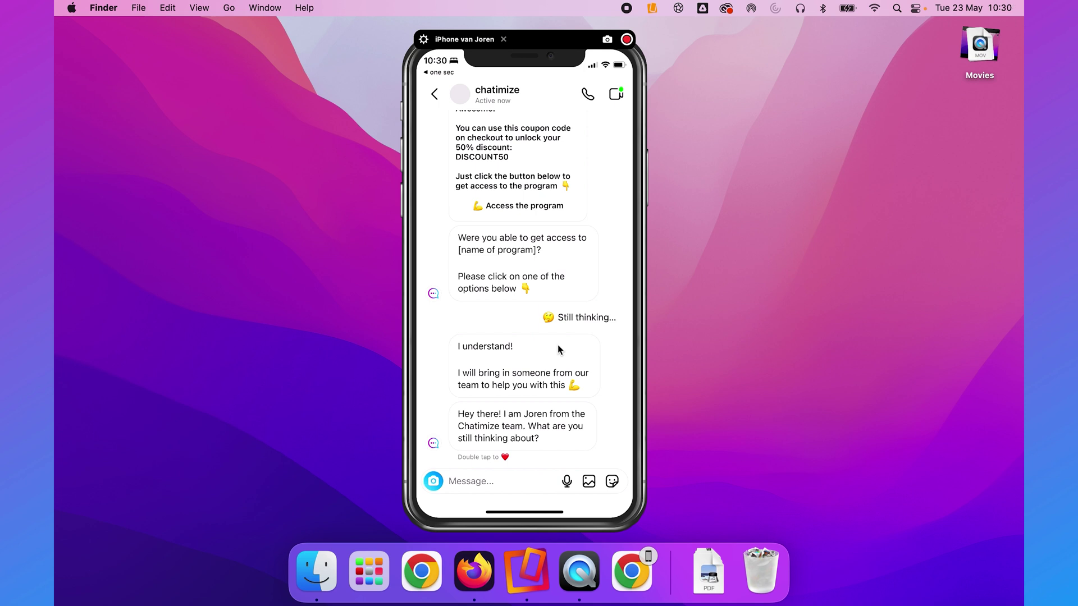
Send the reply "What is the price?" to chatimize from the mirrored iPhone's Instagram chat.
{"action": "type", "text": "Wha"}
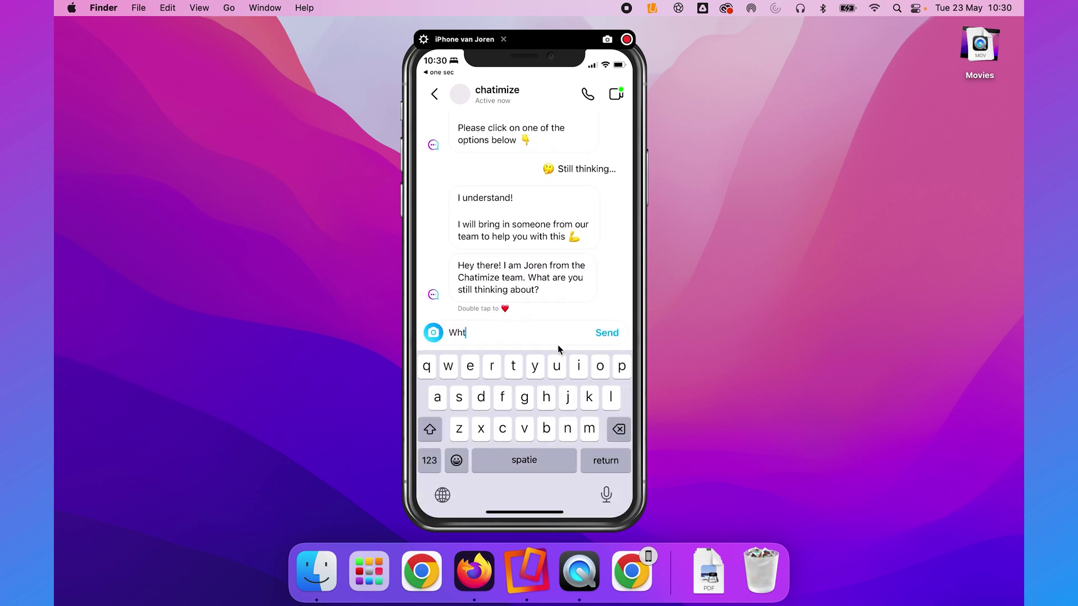
{"action": "type", "text": "t is"}
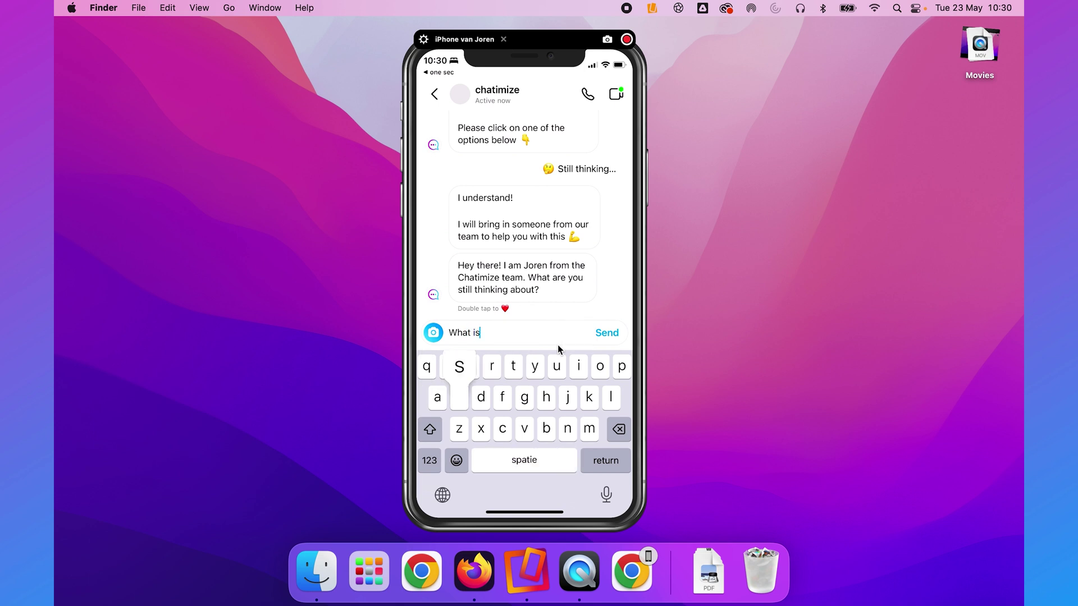
{"action": "type", "text": " the price?"}
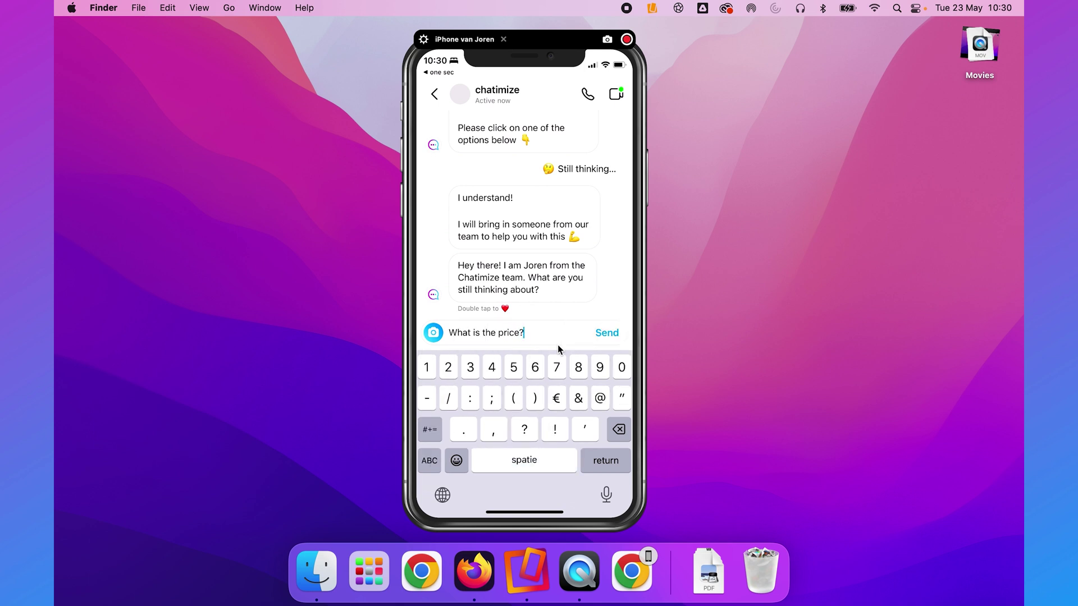
{"action": "key", "text": "Return"}
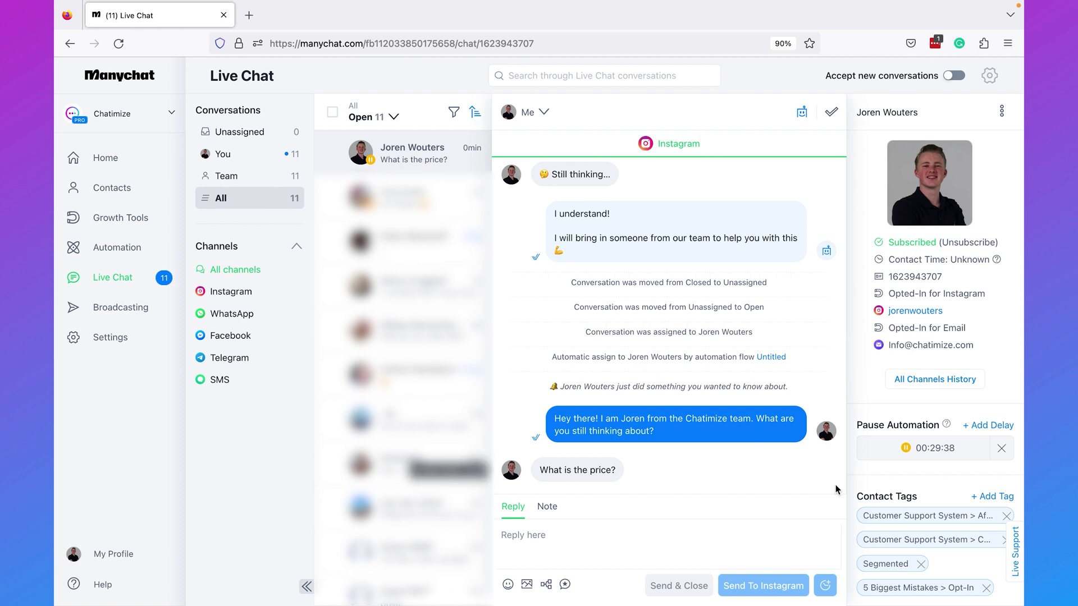
Remove the contact's automation pause and close the Instagram conversation in Manychat Live Chat, returning to the mirrored iPhone.
{"action": "left_click", "coordinate": [1001, 448]}
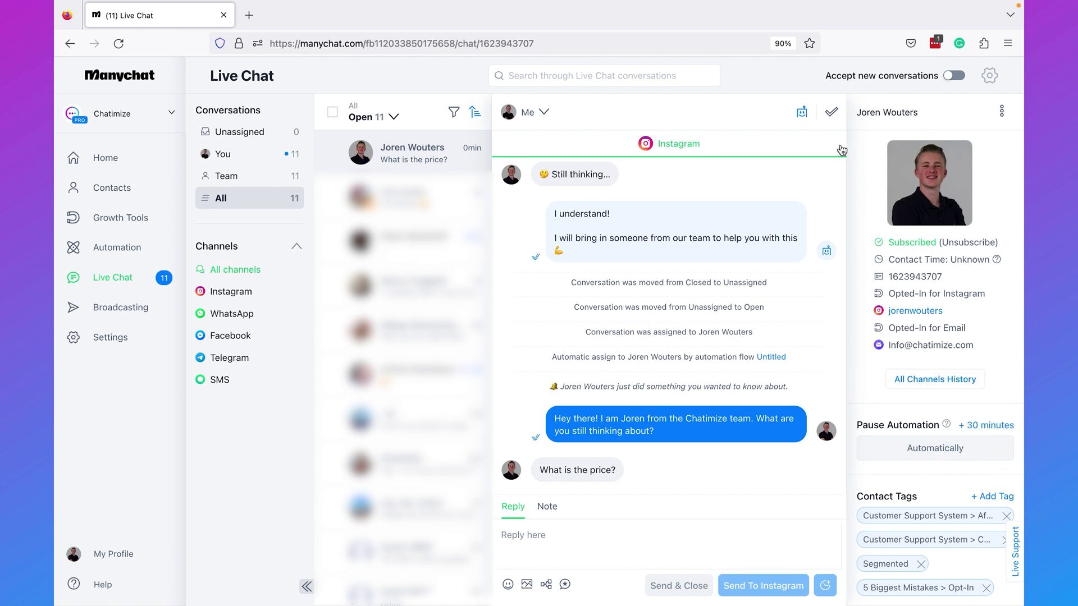
{"action": "left_click", "coordinate": [829, 117]}
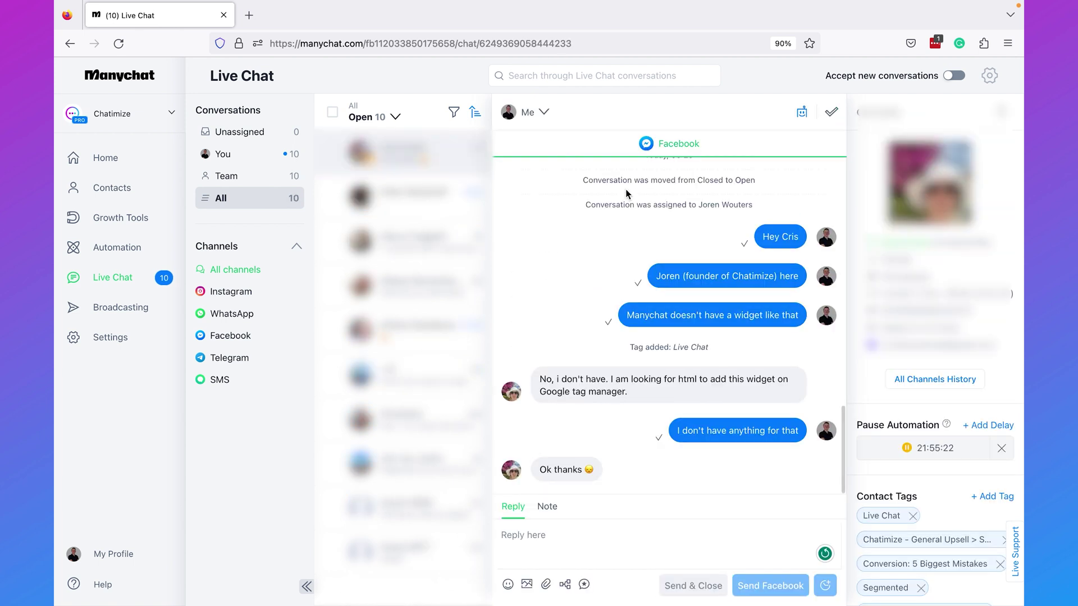
{"action": "key", "text": "ctrl+Left"}
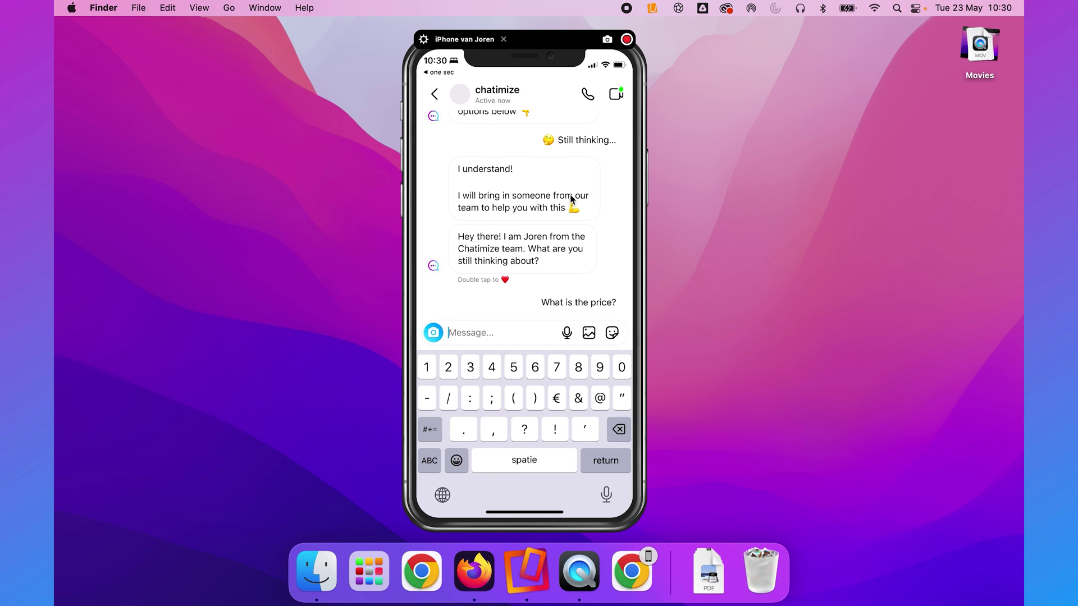